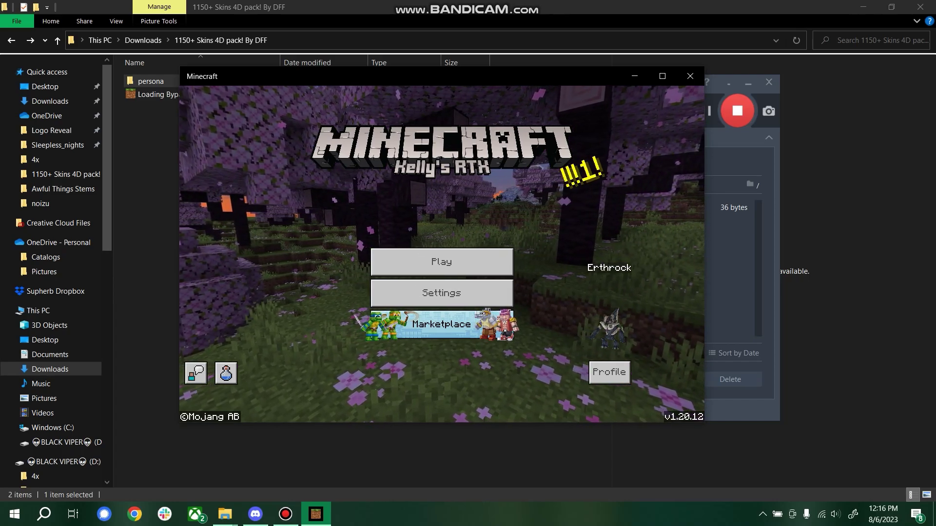
- Open the classic skins from the profile and show all skins of the D Flog Flag Skins 4D pack
key("Return")
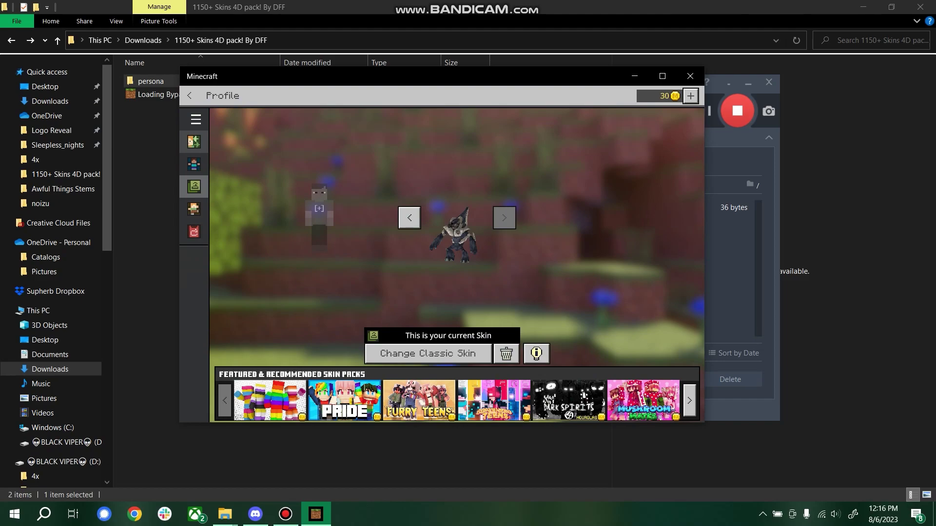
key("Return")
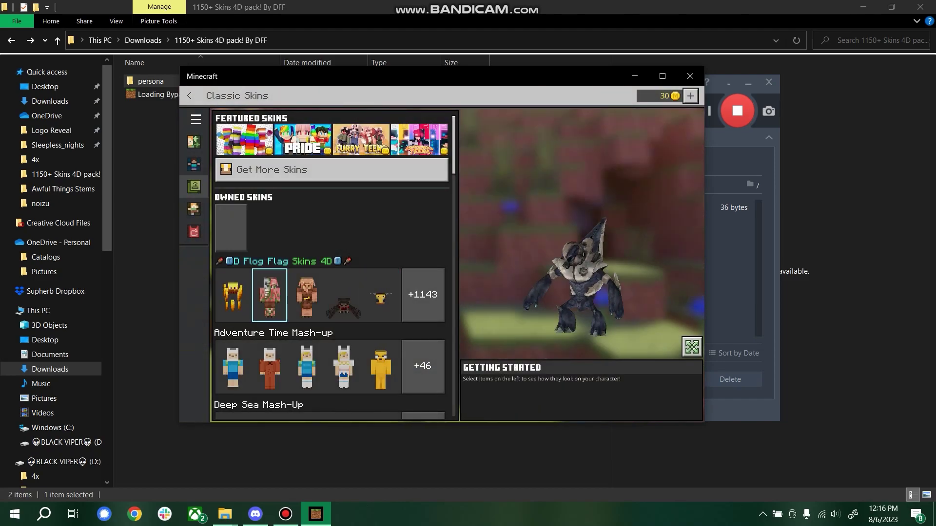
left_click(423, 294)
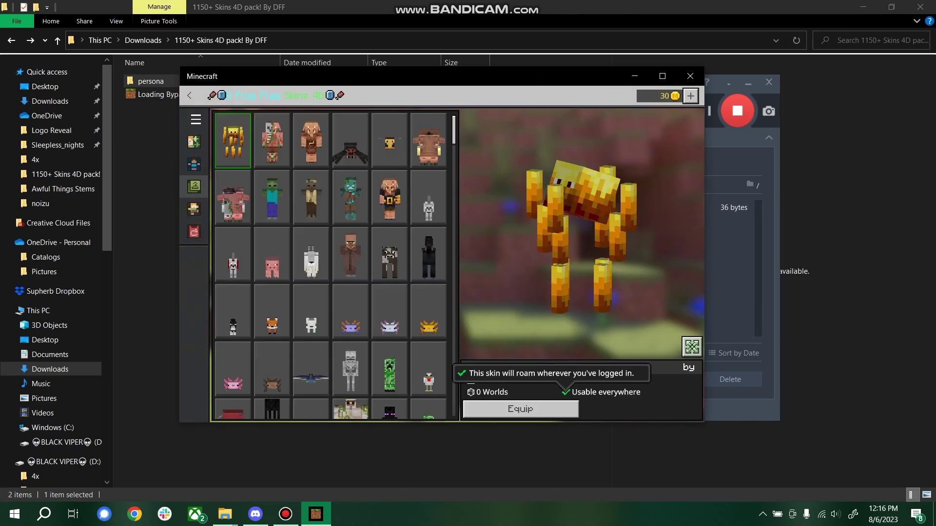
- Browse the skin pack down to its creature and character models and preview the Flood Carrier skin
scroll(331, 265, "down", 2)
left_click_drag(454, 131, 453, 297)
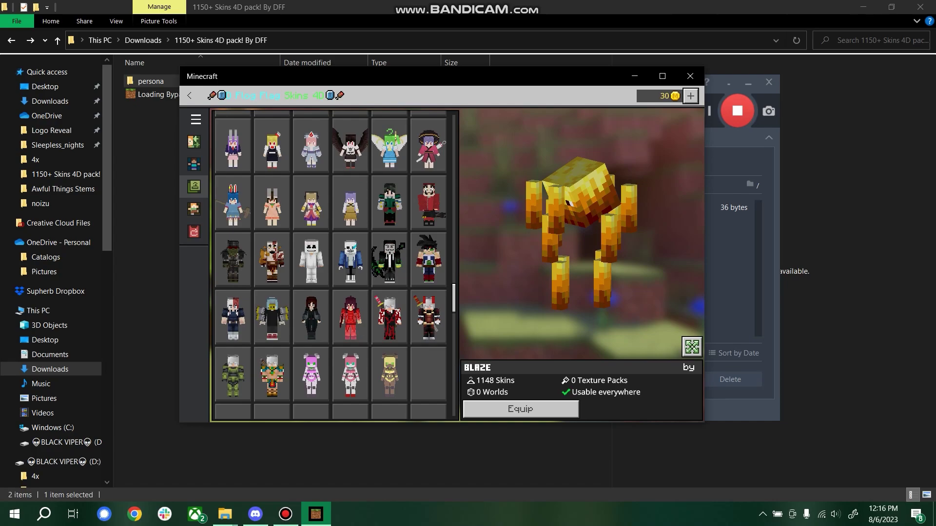
left_click_drag(453, 298, 453, 358)
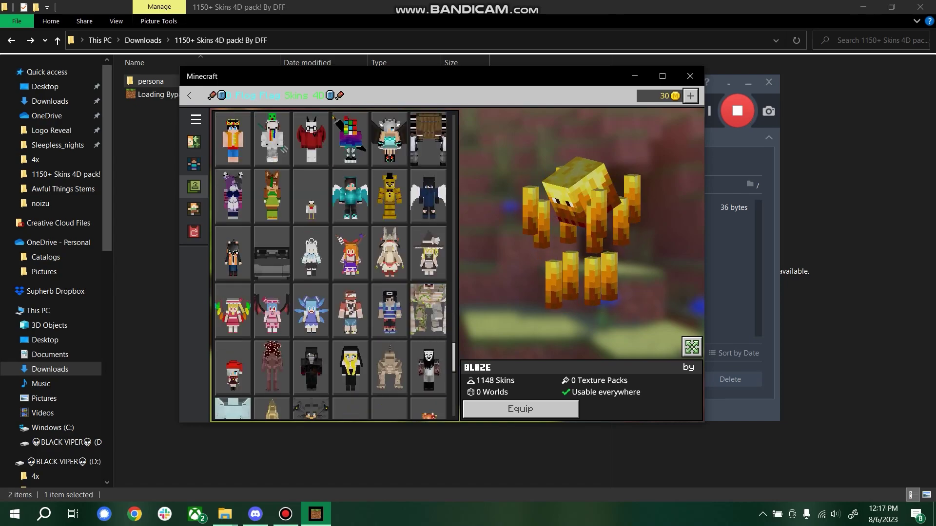
left_click_drag(453, 357, 453, 380)
key("Up")
key("Left")
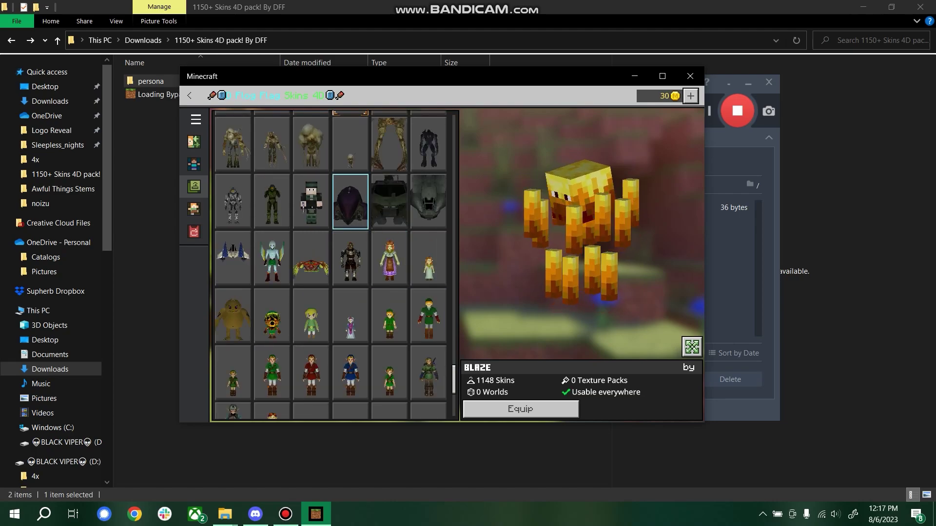
key("Left")
key("Left")
key("Up")
key("Right")
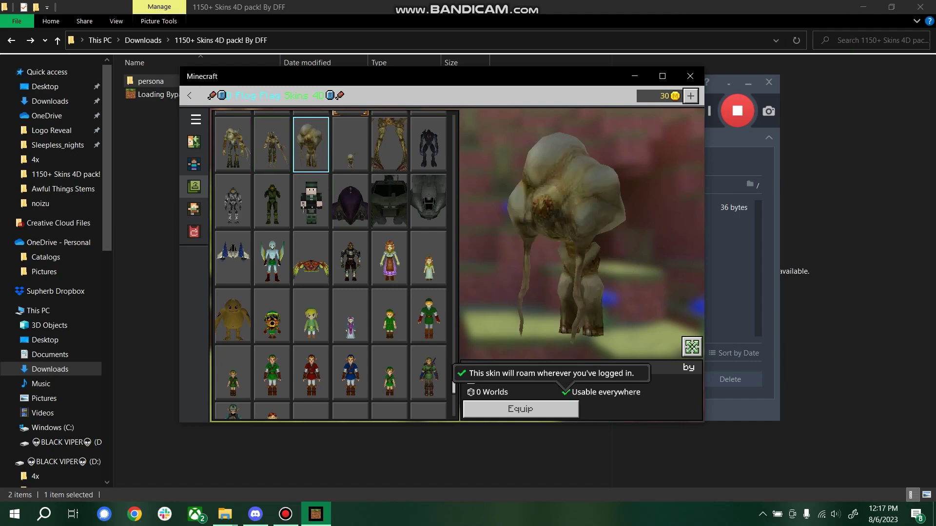
- Leave the skin pack without equipping a skin and close Minecraft
key("Escape")
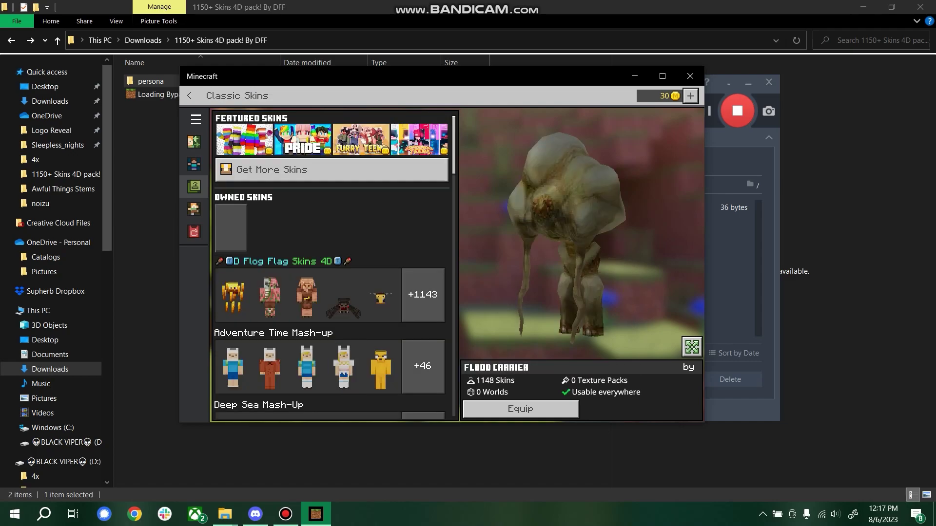
key("Up")
key("alt+F4")
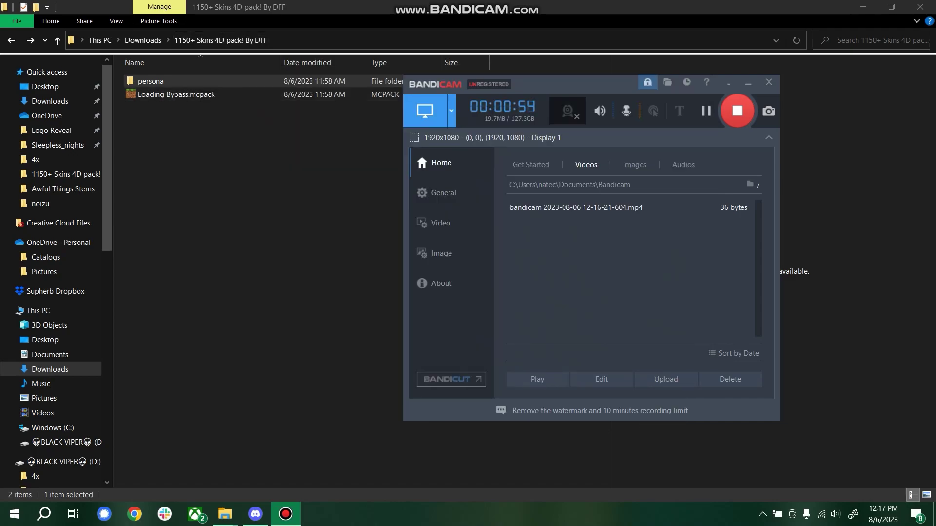
- Switch to the resource_packs File Explorer window and enter the path %localappdata%\Packages\Microsoft.MinecraftUWP_8wekyb3d8bbwe\LocalState\games\com.mojang\resource_packs
mouse_move(224, 514)
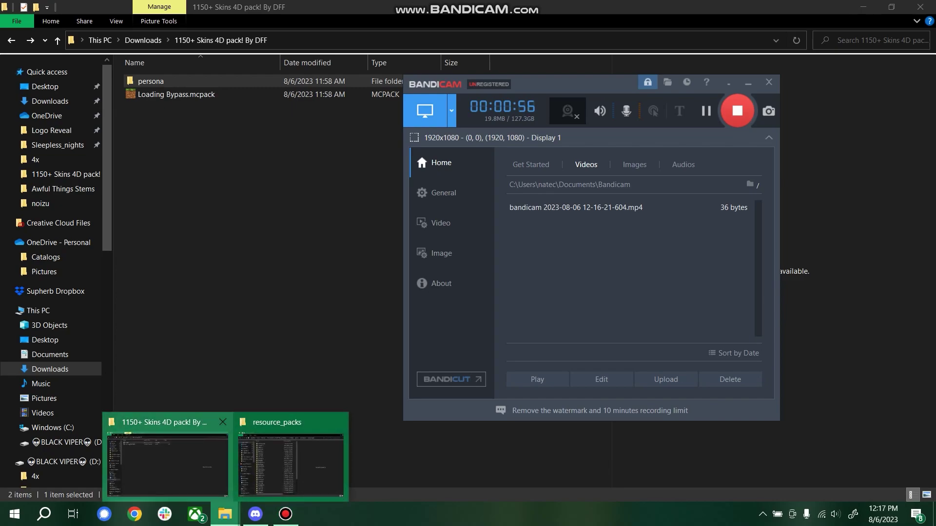
mouse_move(168, 465)
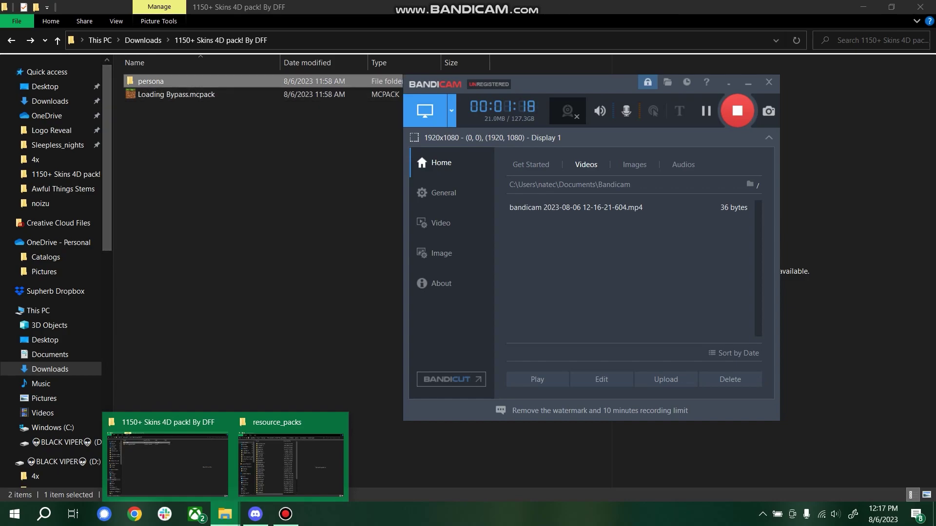
left_click(263, 243)
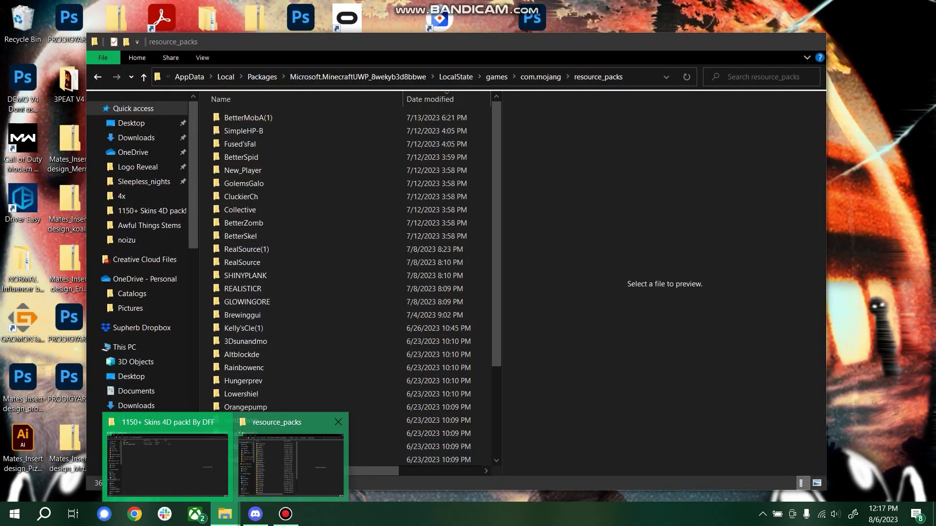
left_click(291, 453)
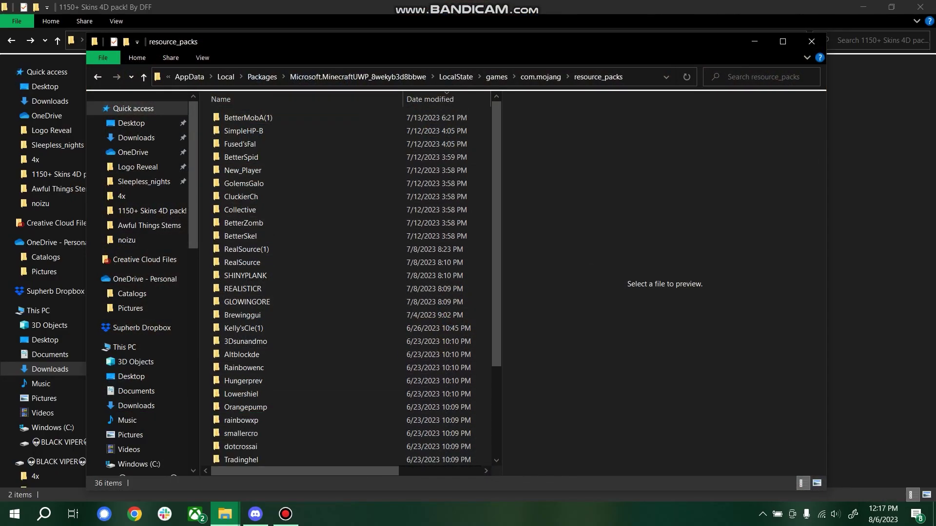
left_click_drag(457, 41, 472, 40)
left_click(657, 75)
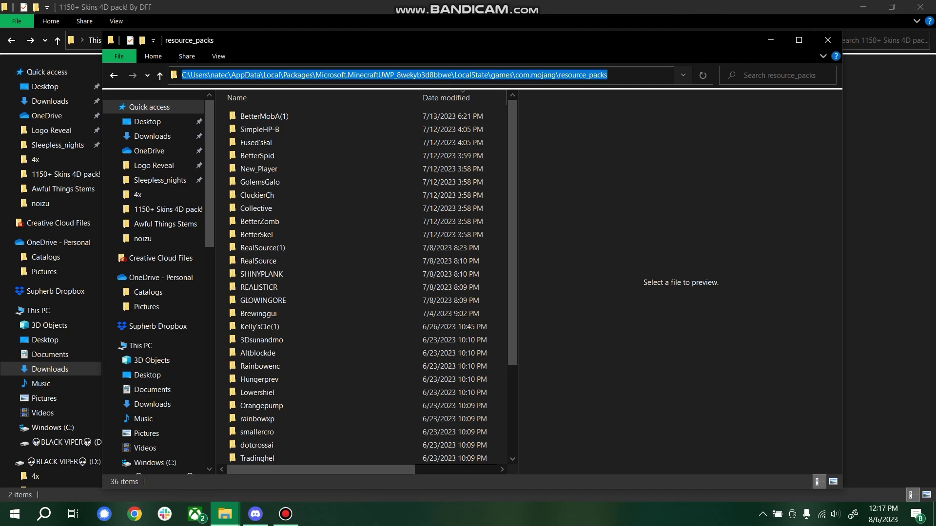
type("%localappdata%\\Packages\\Microsoft.MinecraftUWP_8wekyb3d8bbwe\\LocalState\\games\\com.mojang\\resource_packs")
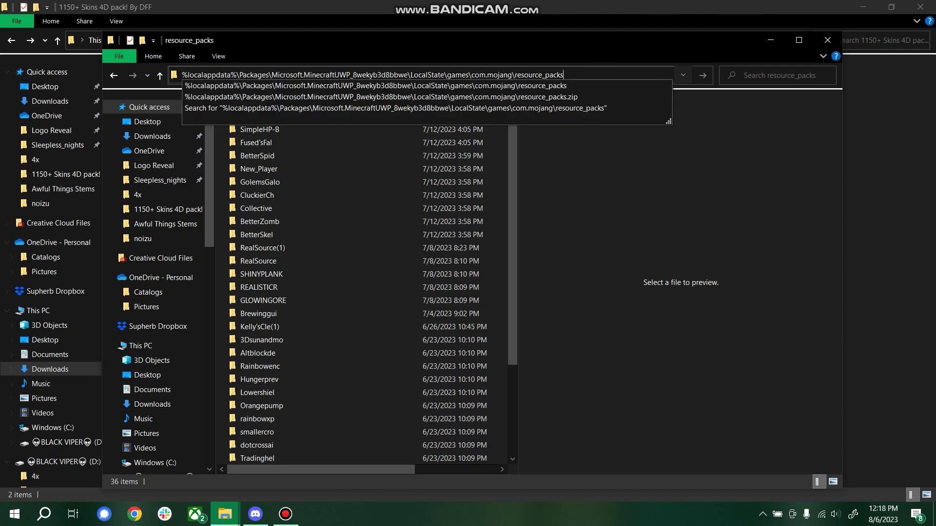
left_click_drag(468, 40, 545, 68)
left_click_drag(267, 67, 212, 105)
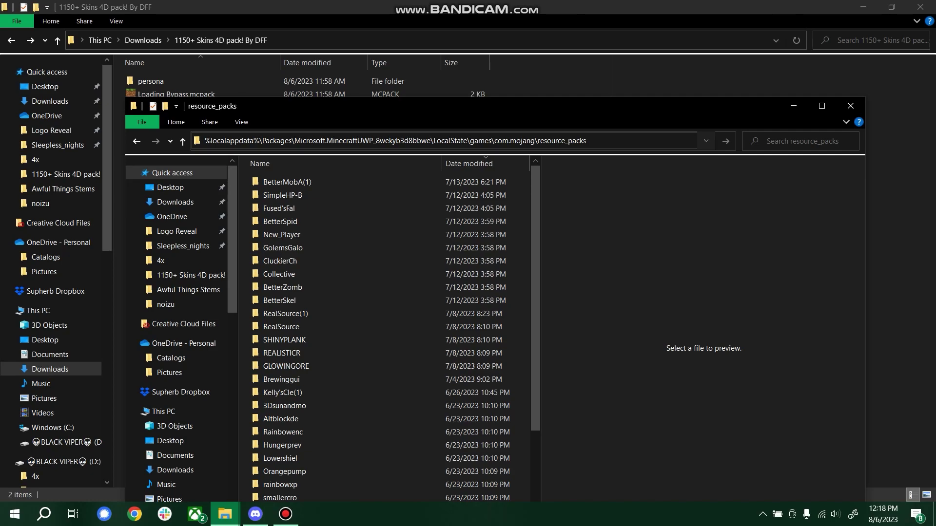
- Remove resource_packs from the end of the entered path and open the com.mojang folder
key("shift+Left")
key("shift+Left")
key("shift+Left")
key("shift+Left")
key("shift+Left")
key("shift+Left")
key("shift+Left")
key("shift+Left")
key("shift+Left")
key("shift+Left")
key("shift+Left")
key("shift+Left")
key("shift+Left")
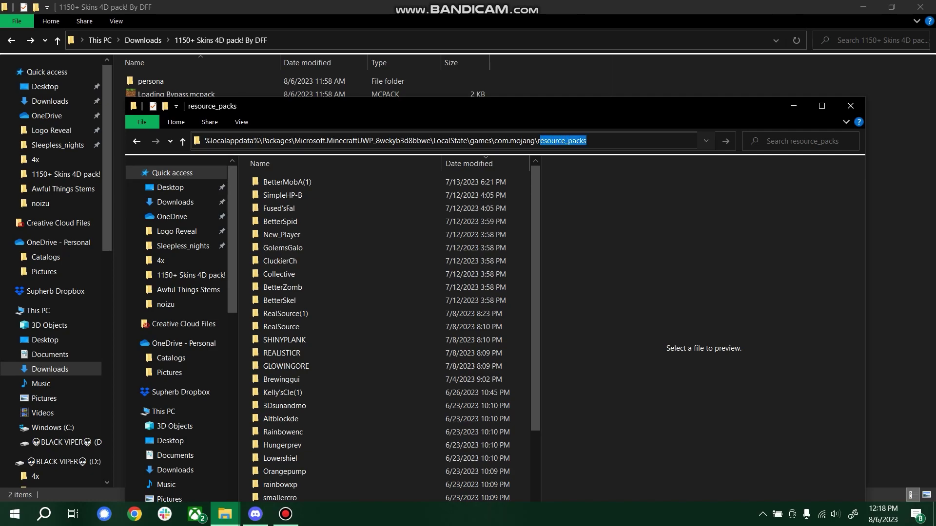
key("BackSpace")
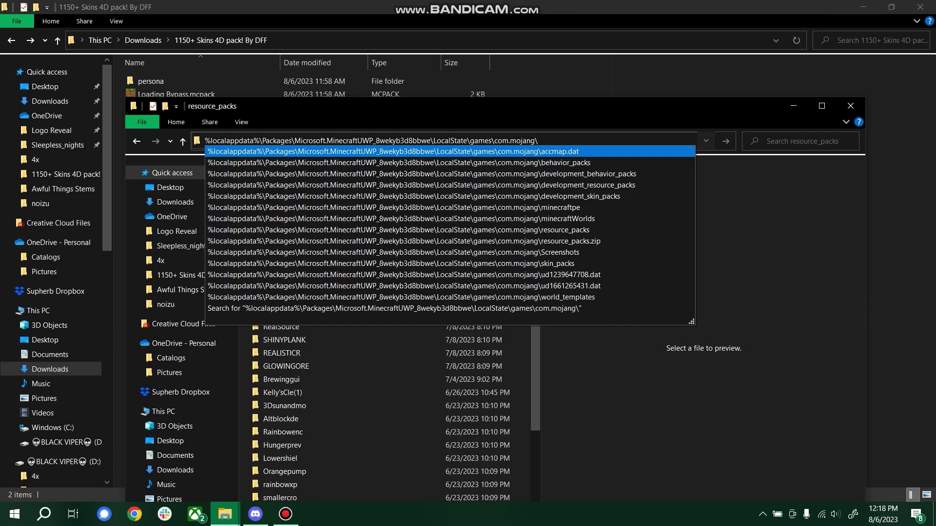
key("Return")
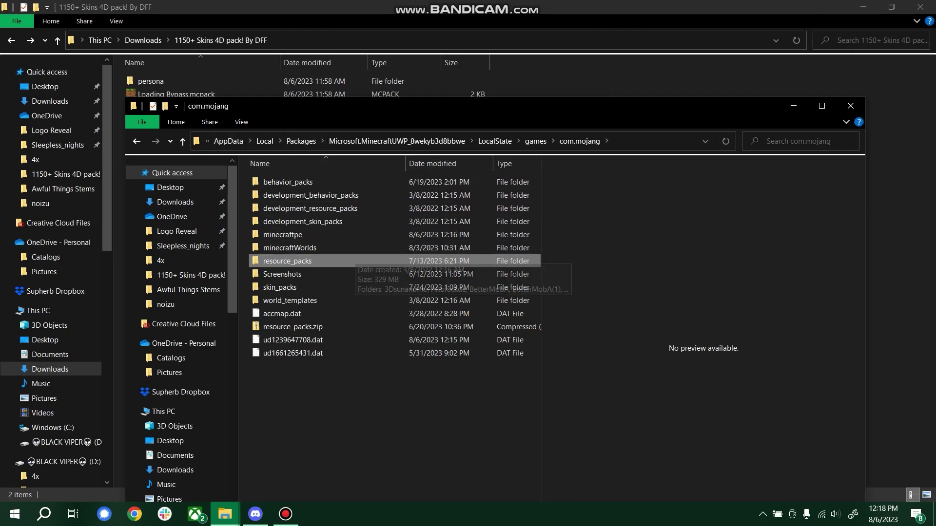
- Open the skin_packs folder inside com.mojang and delete the Persona folder
key("super+r")
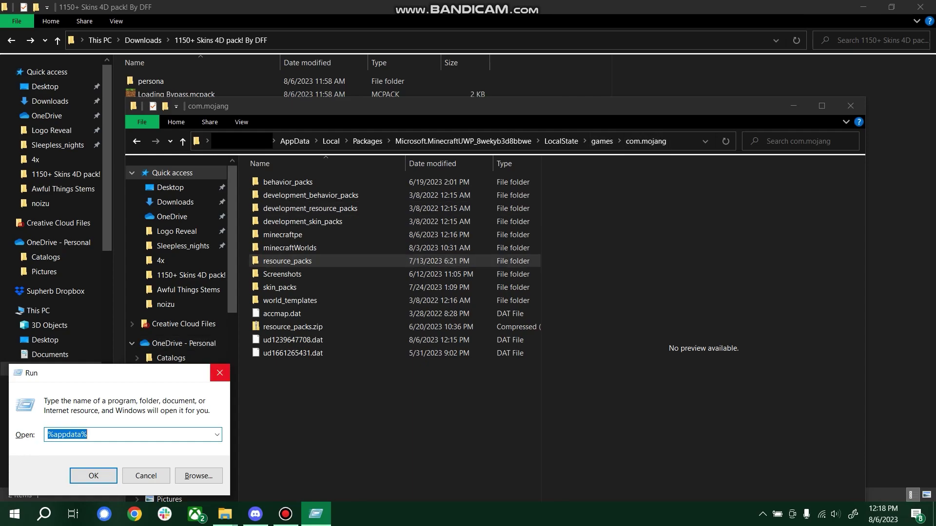
left_click(219, 373)
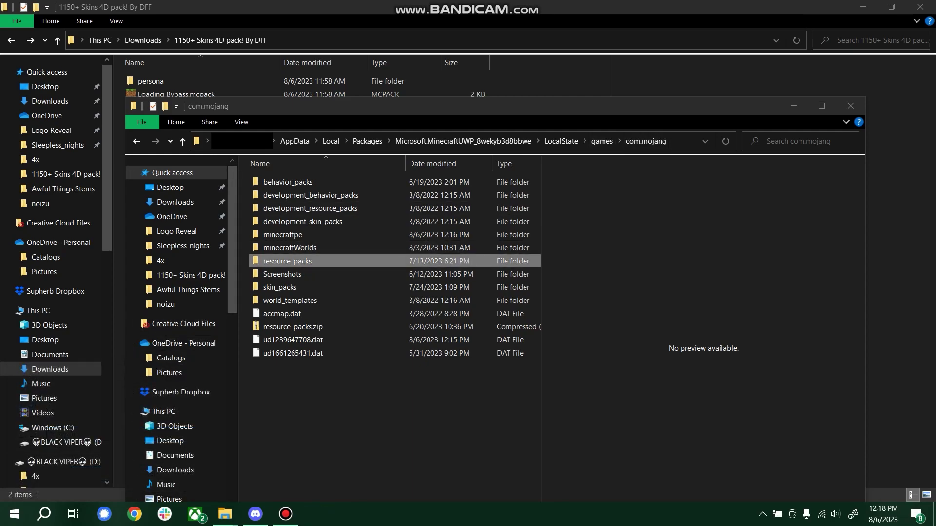
double_click(280, 287)
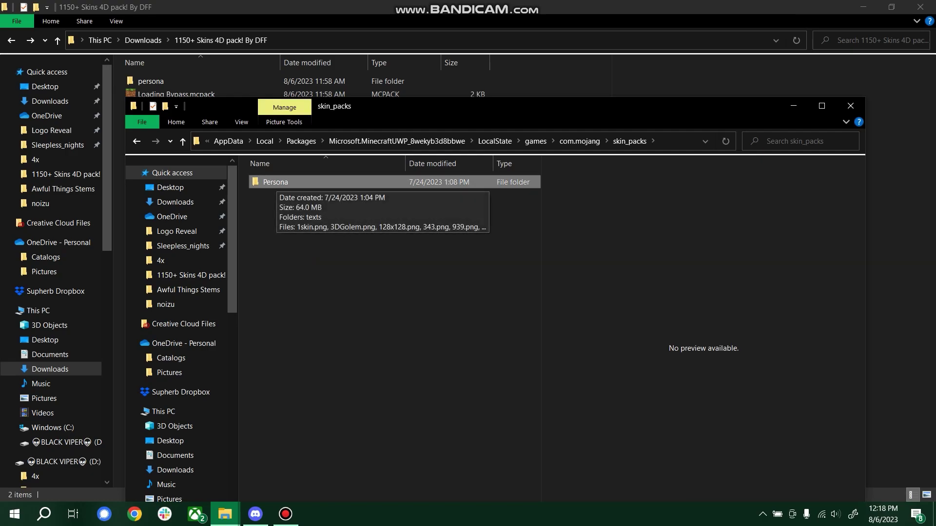
right_click(276, 182)
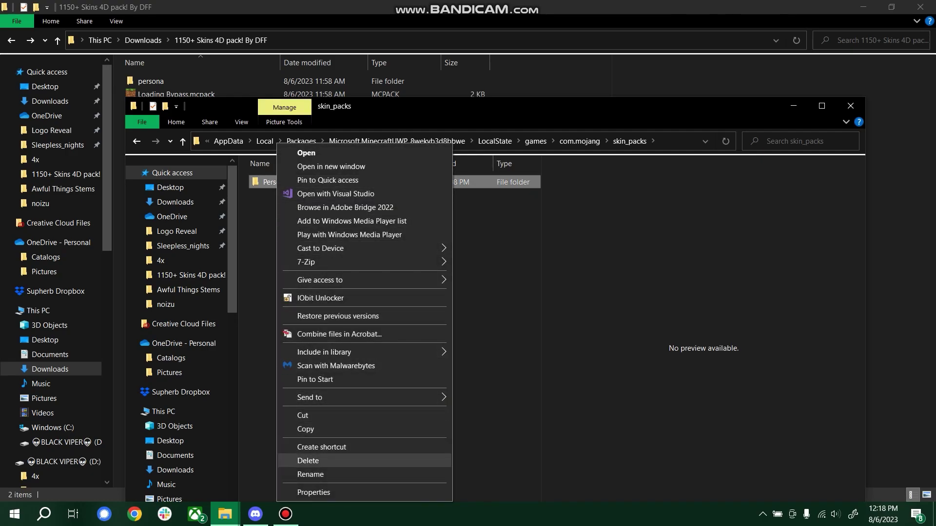
left_click(308, 461)
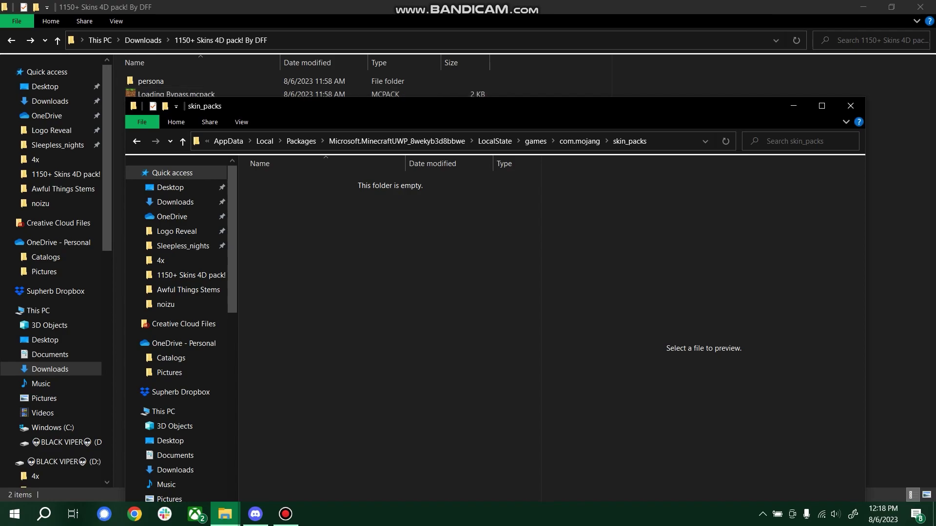
- Search for "io" and launch IObit Unlocker
key("super")
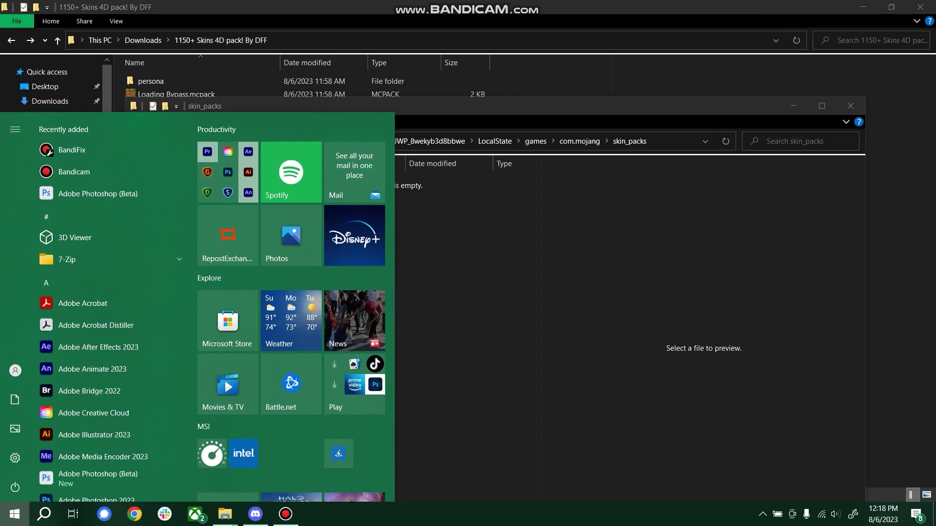
key("super")
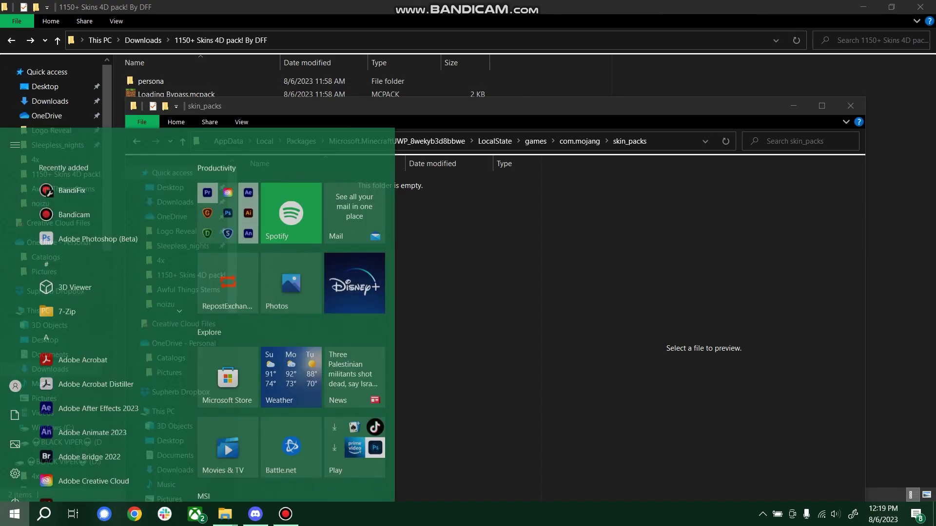
left_click(15, 515)
type("io")
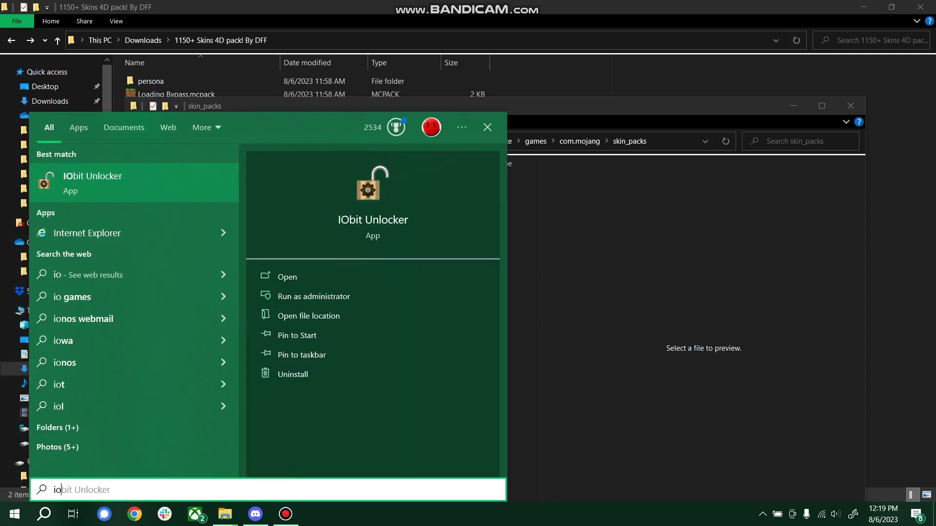
left_click(176, 181)
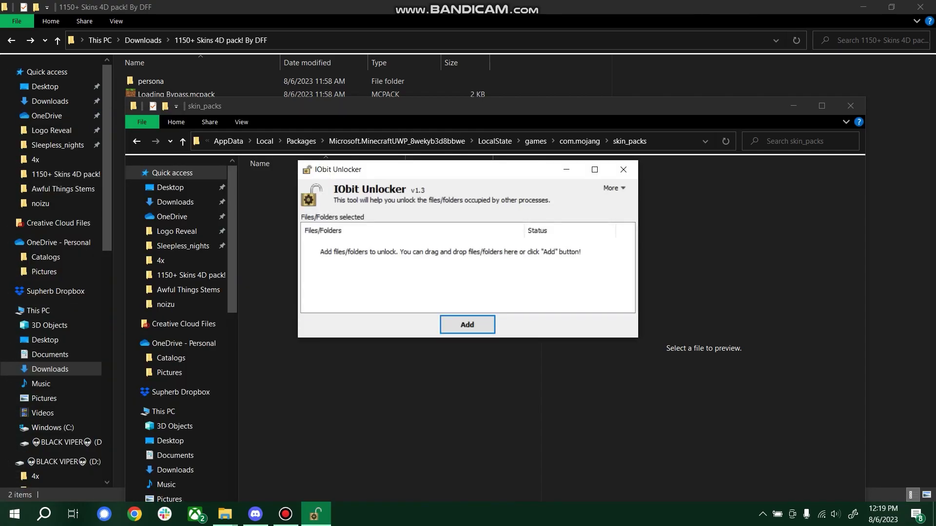
- Start adding a folder to unlock and expand Windows (C:), Program Files and WindowsApps in the folder tree
key("Return")
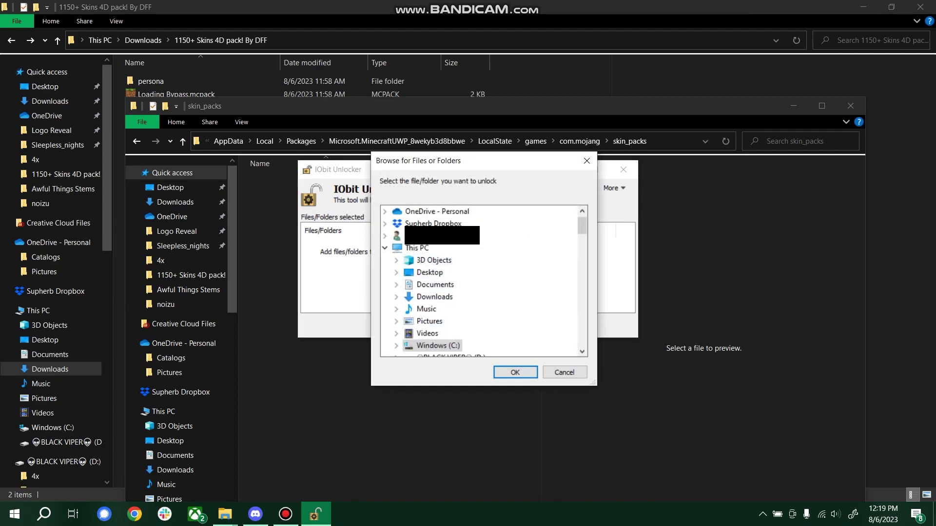
left_click(438, 345)
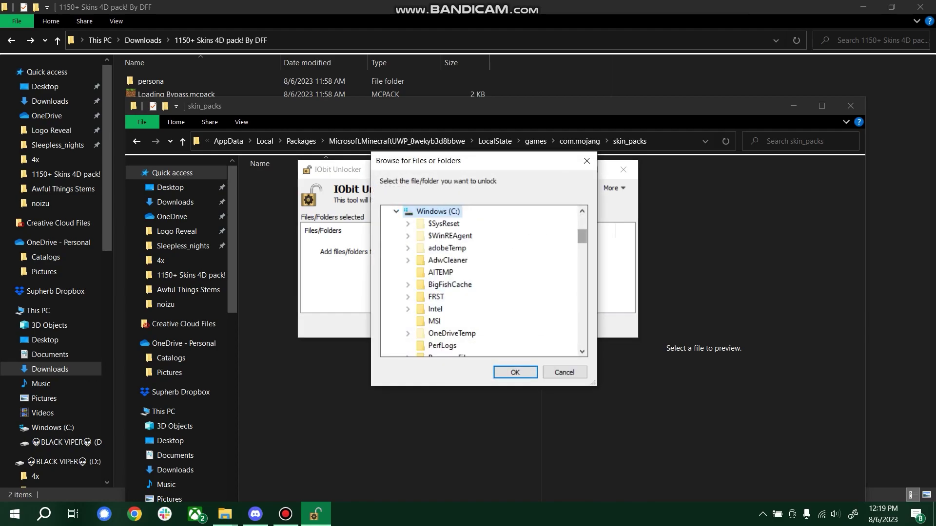
scroll(484, 281, "down", 2)
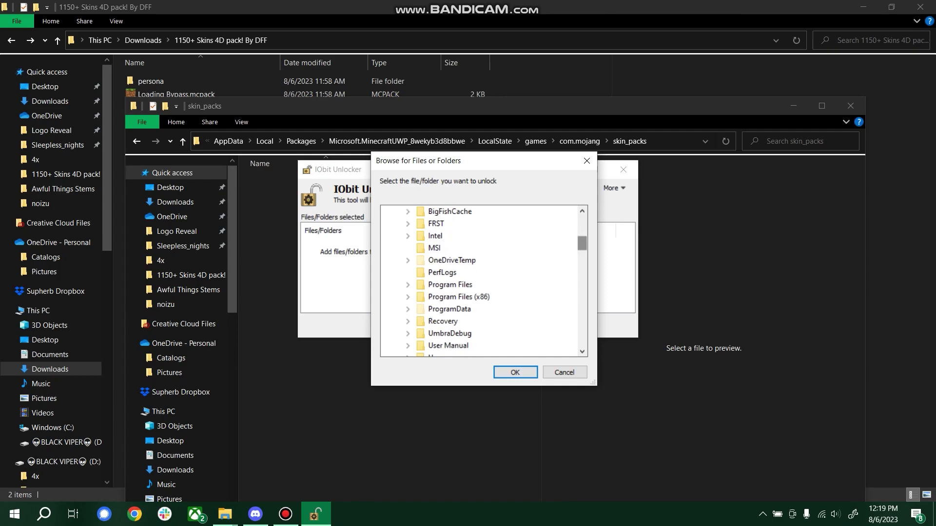
left_click(407, 284)
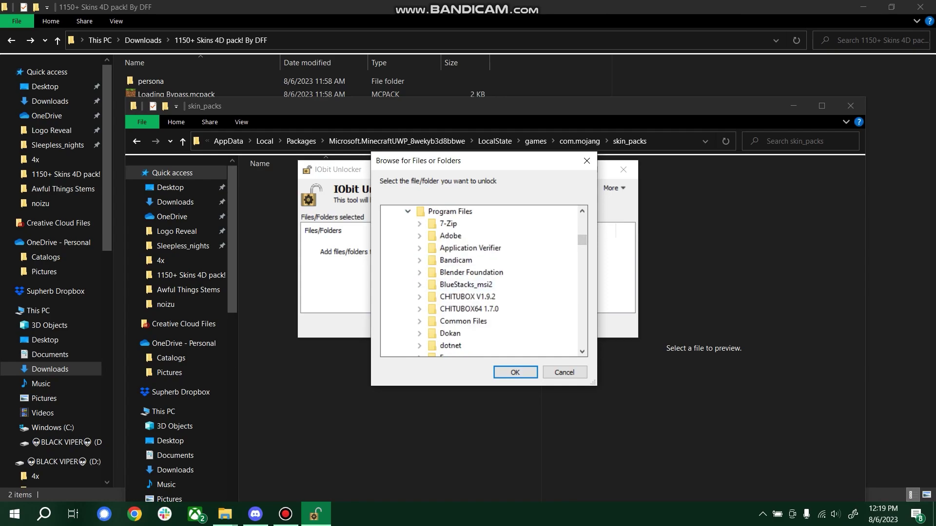
scroll(484, 281, "down", 5)
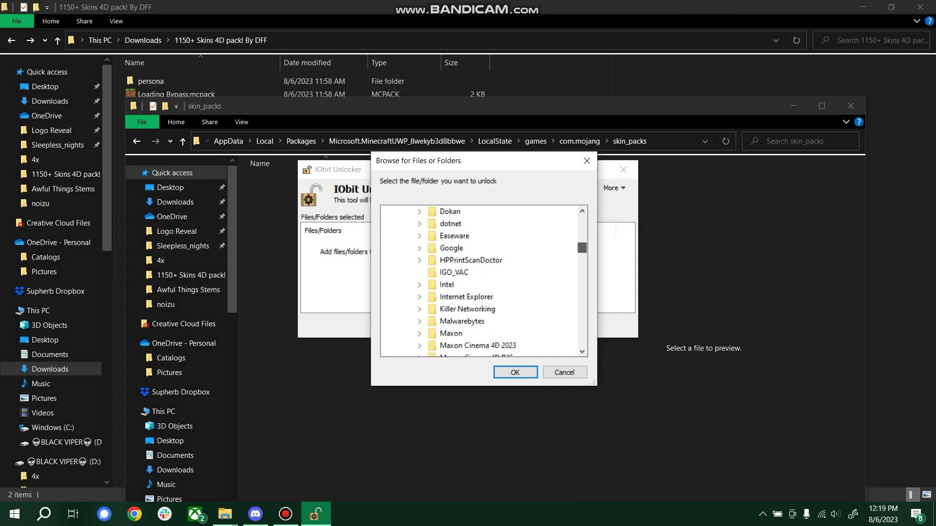
scroll(484, 281, "down", 3)
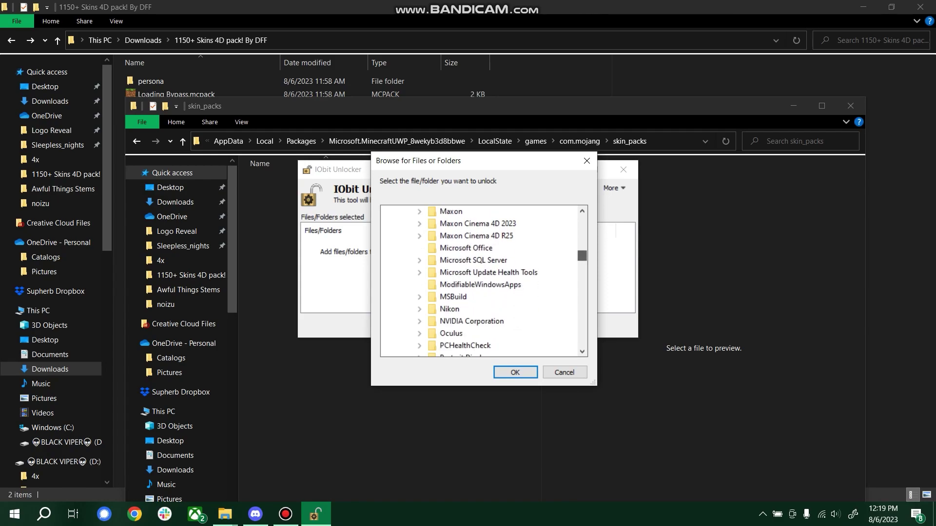
scroll(484, 281, "down", 7)
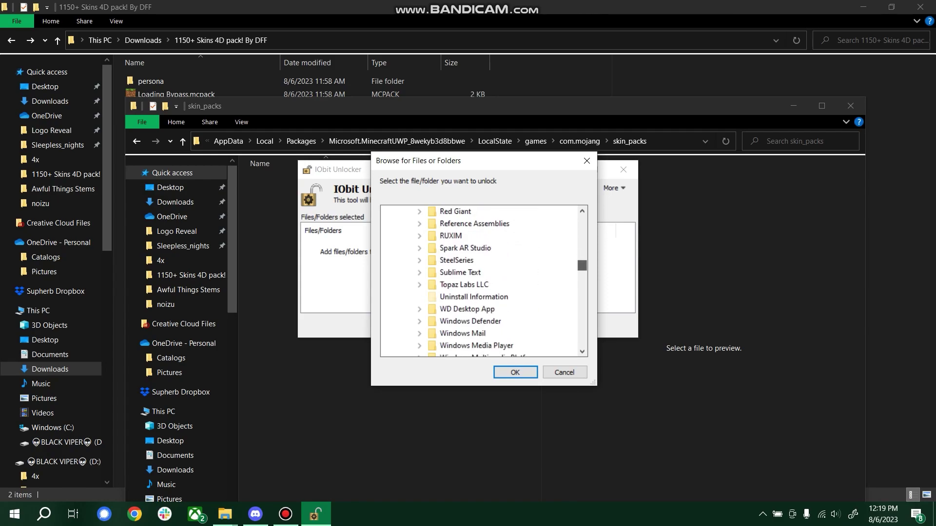
scroll(484, 281, "down", 1)
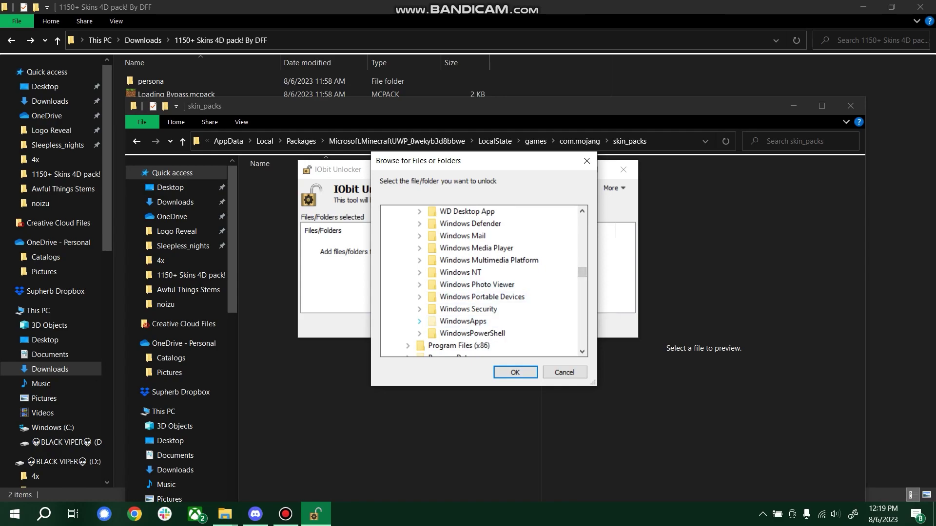
left_click(419, 321)
- Add the Persona folder from data\skin_packs inside Microsoft.MinecraftUWP_1.20.1201.0 to the list of folders to unlock
scroll(484, 292, "down", 10)
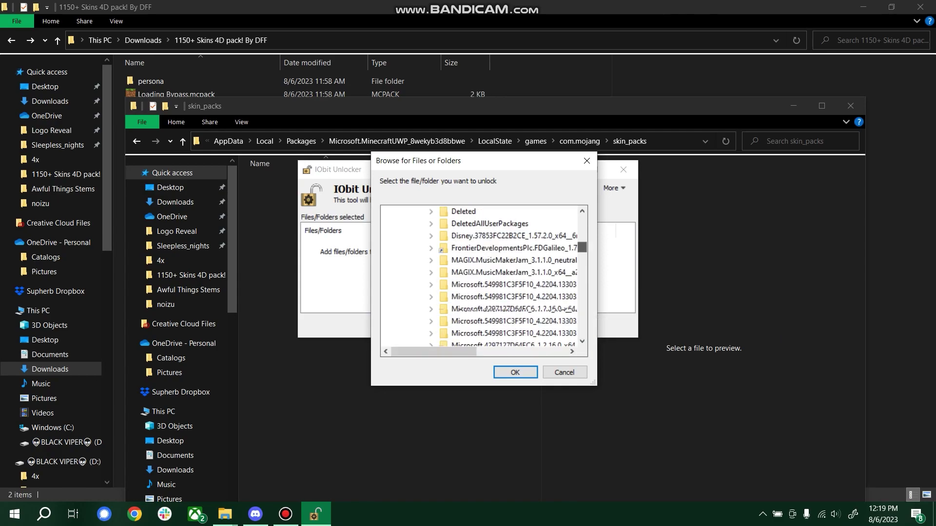
scroll(484, 277, "down", 8)
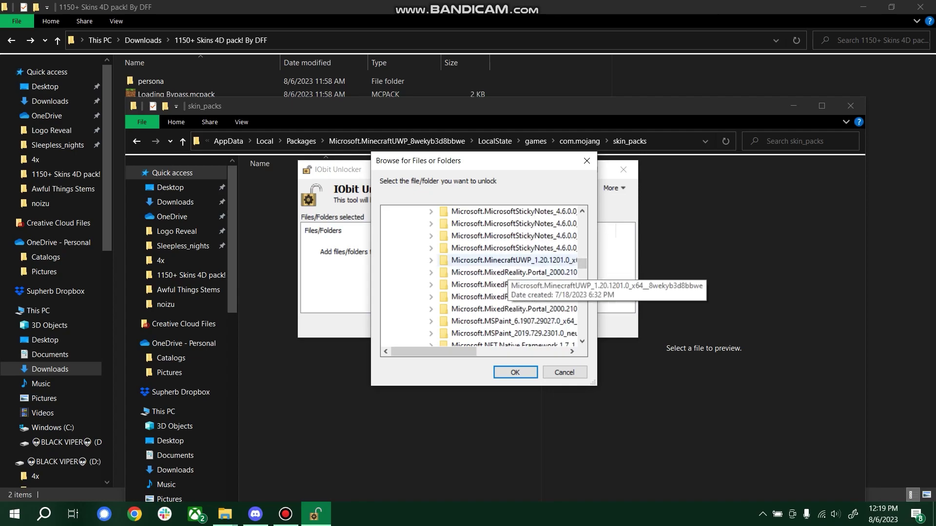
left_click(430, 259)
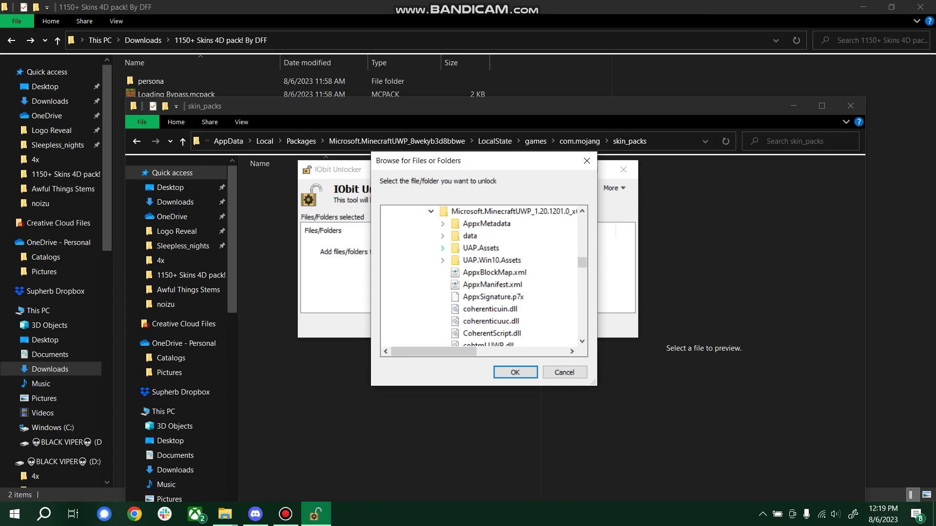
left_click(442, 236)
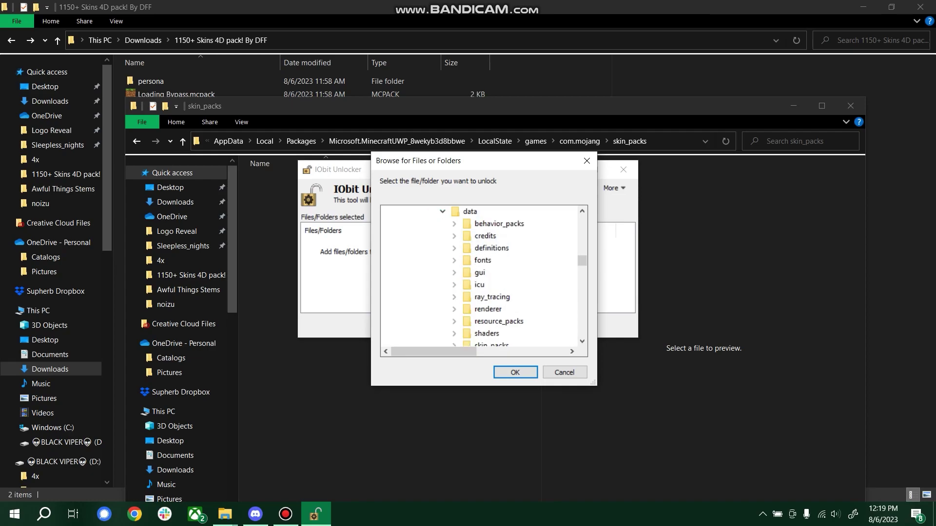
scroll(483, 275, "down", 6)
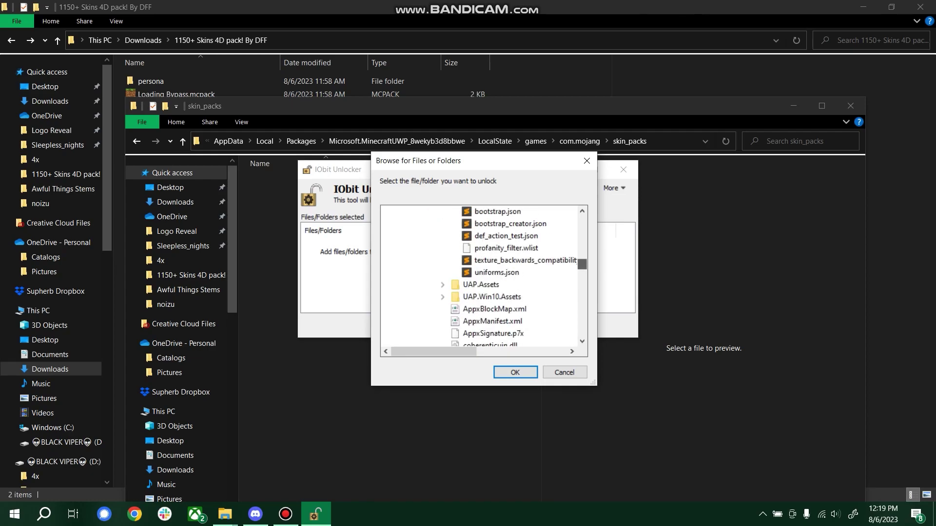
scroll(488, 276, "up", 3)
double_click(491, 272)
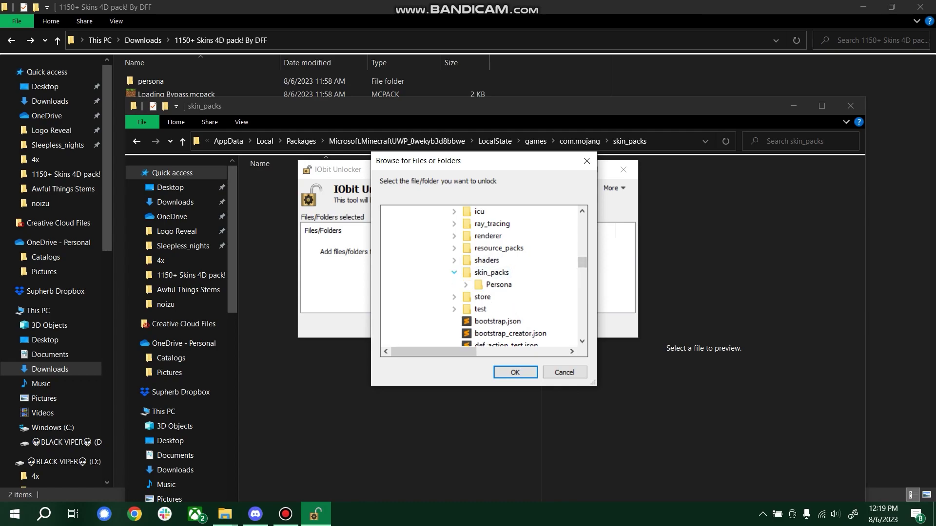
double_click(498, 285)
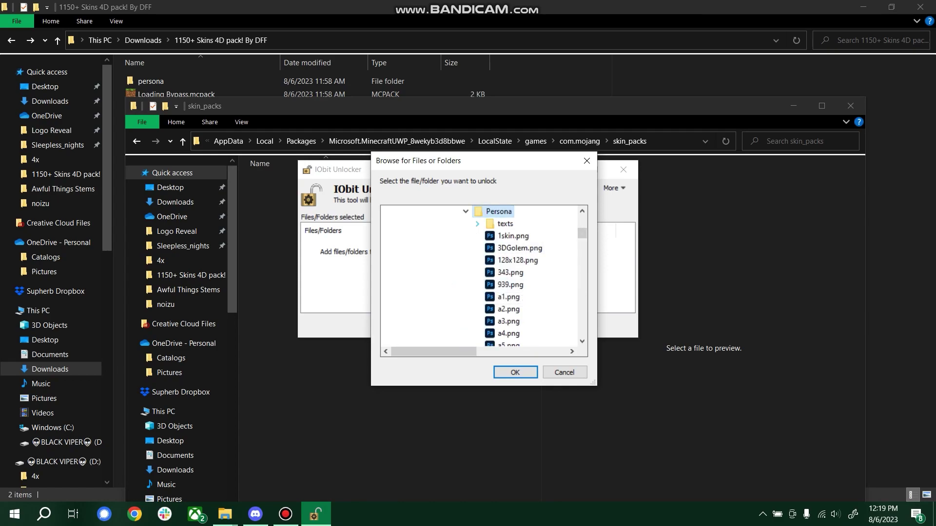
left_click(515, 372)
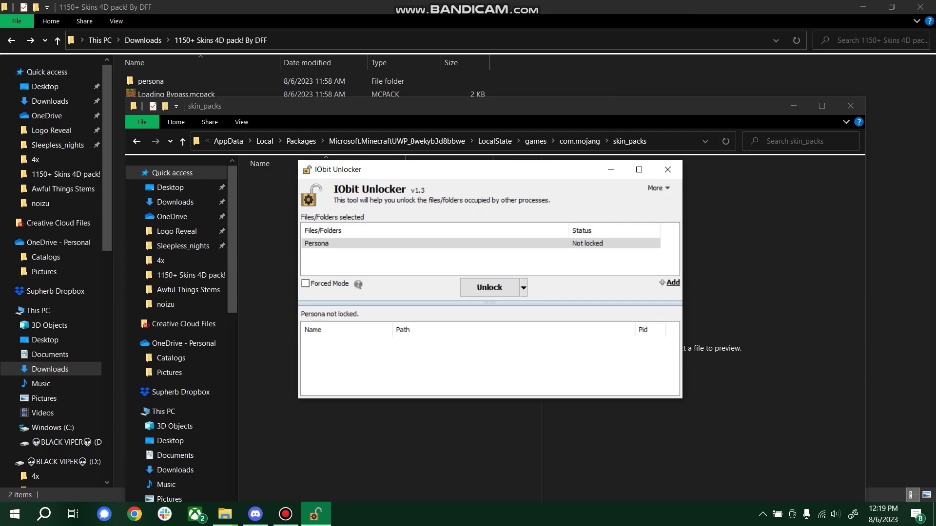
- Unlock and permanently delete the Persona folder, and close IObit Unlocker
left_click(523, 287)
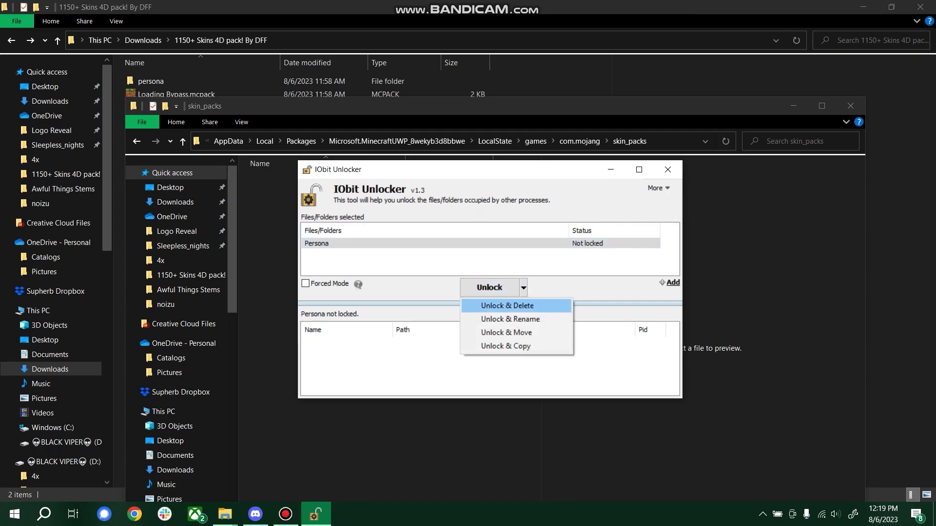
left_click(507, 306)
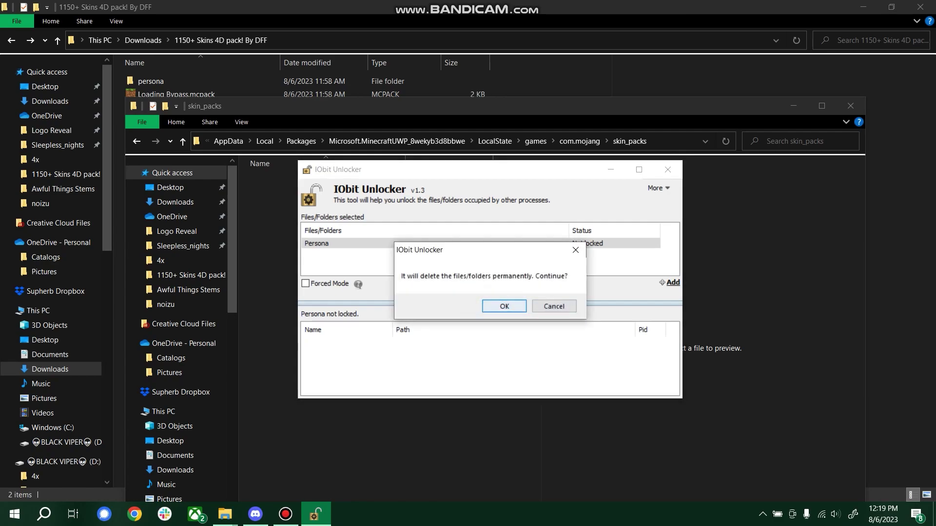
key("Return")
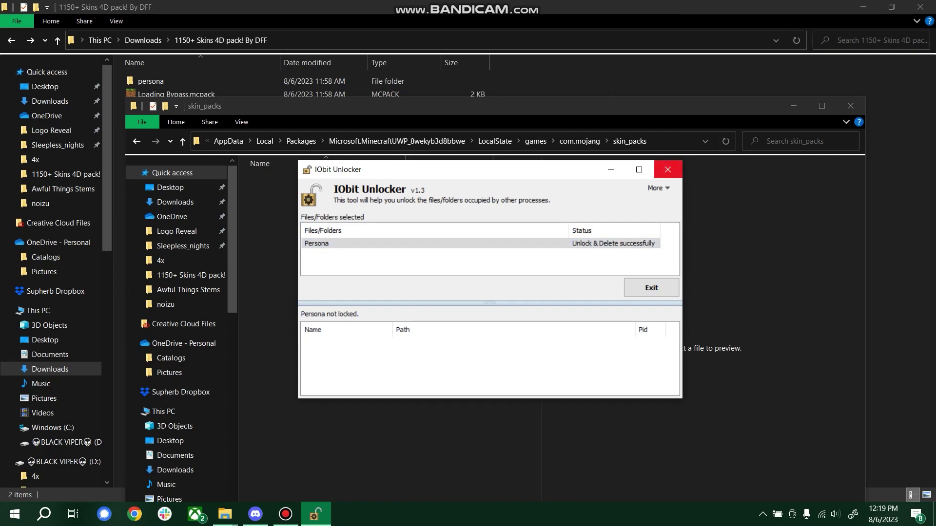
left_click(668, 169)
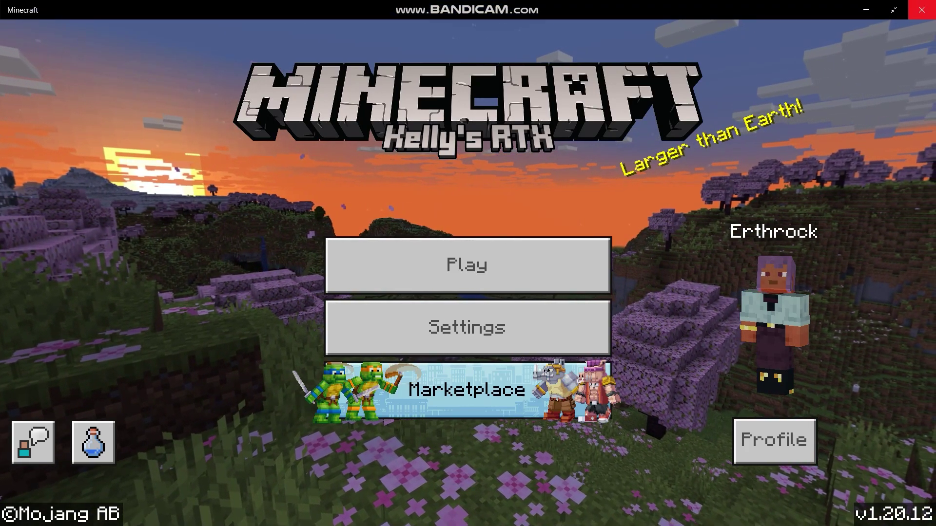
- Close Minecraft and check the contents of skin_packs\Persona\persona in the other File Explorer window
left_click(921, 9)
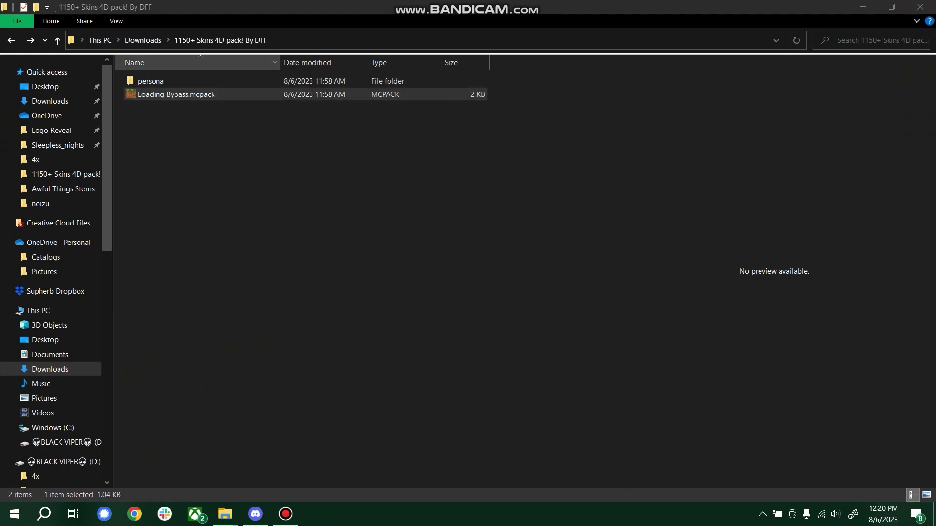
left_click(195, 81)
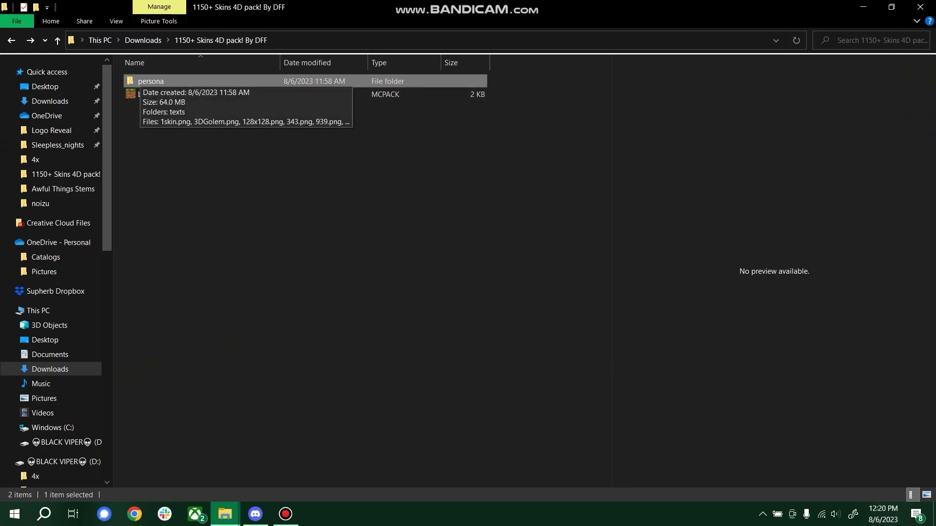
mouse_move(225, 515)
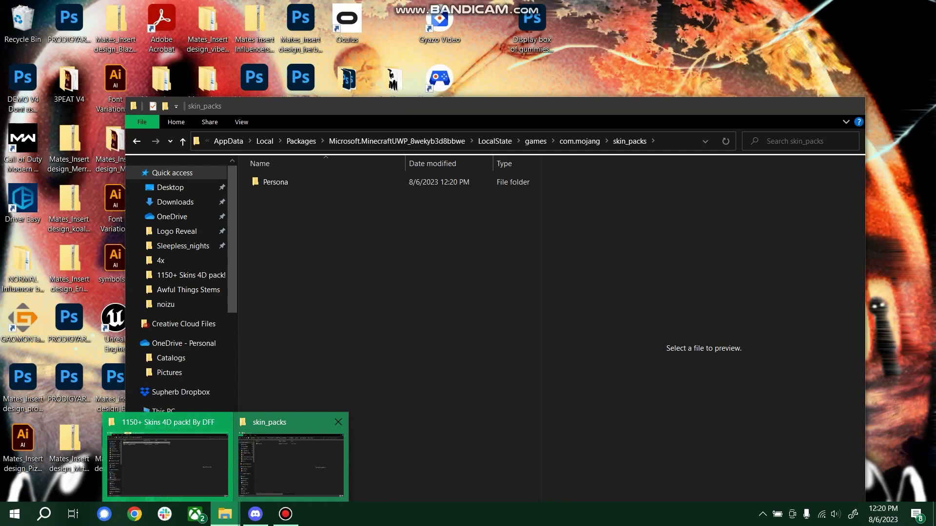
left_click(291, 463)
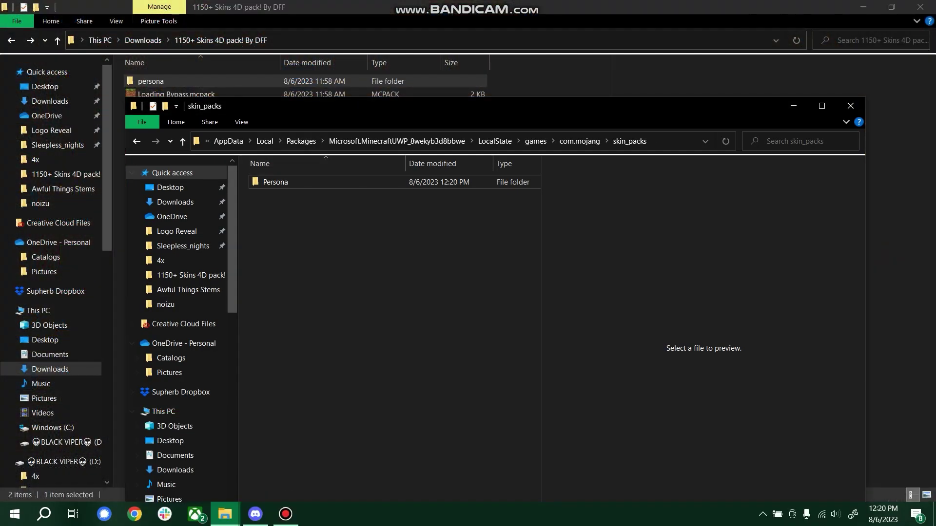
left_click_drag(487, 105, 552, 50)
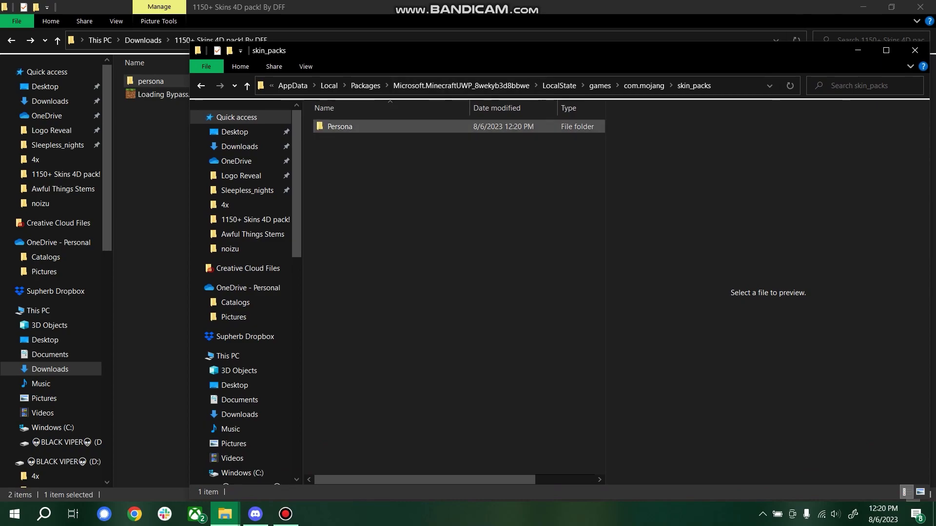
double_click(344, 126)
double_click(344, 139)
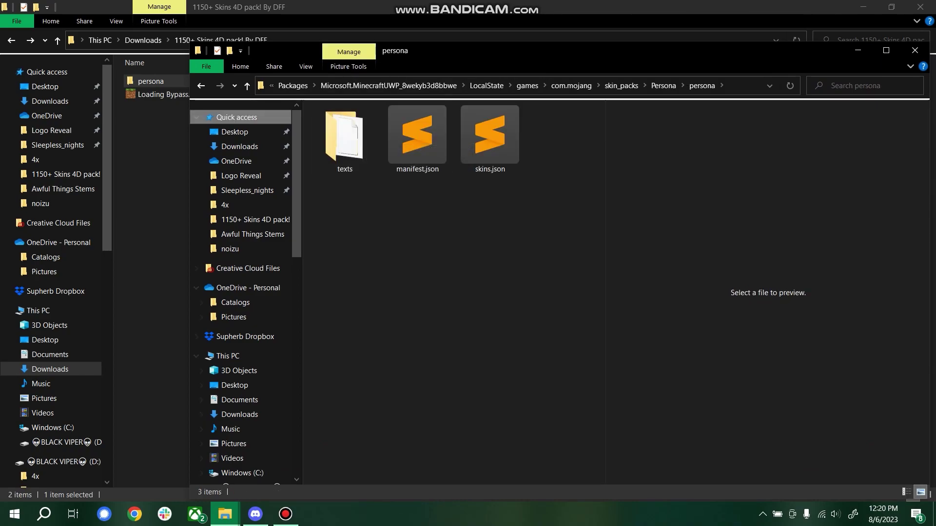
left_click(201, 86)
- Open the texts folder inside the downloaded pack's persona folder and copy en_US.lang
double_click(150, 81)
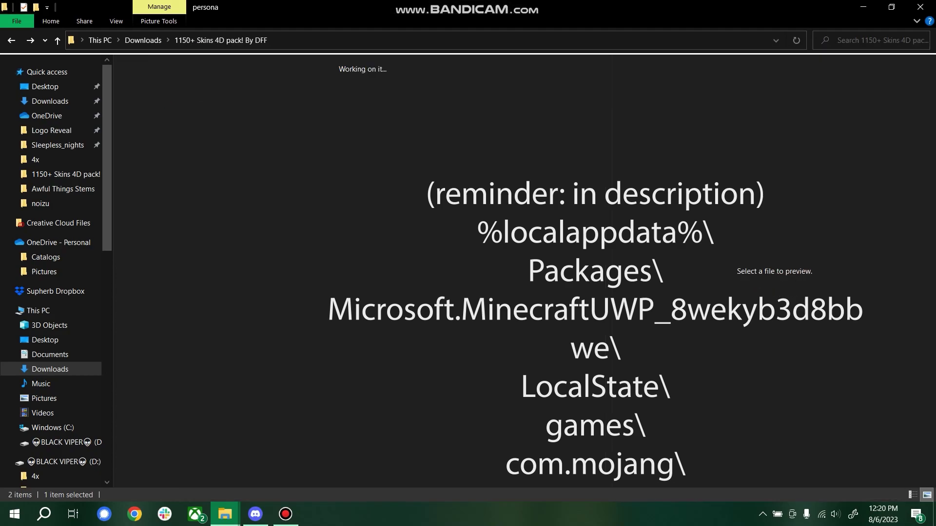
double_click(154, 94)
left_click(155, 81)
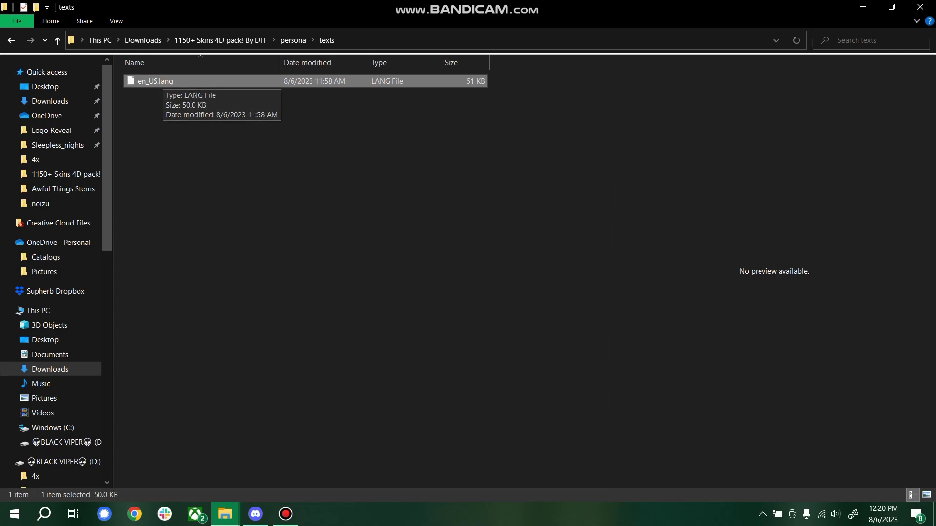
- Switch to the Persona window under skin_packs and paste en_US.lang into its inner persona folder
mouse_move(224, 514)
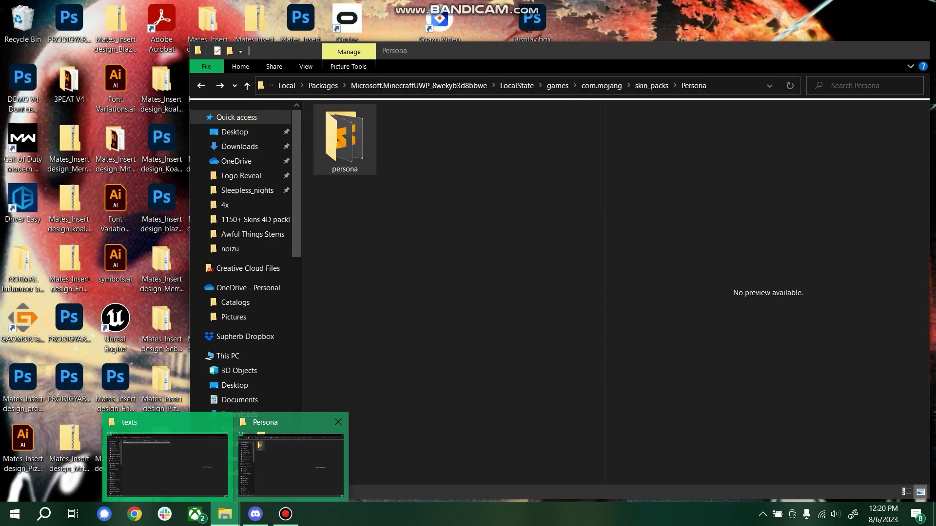
left_click(291, 463)
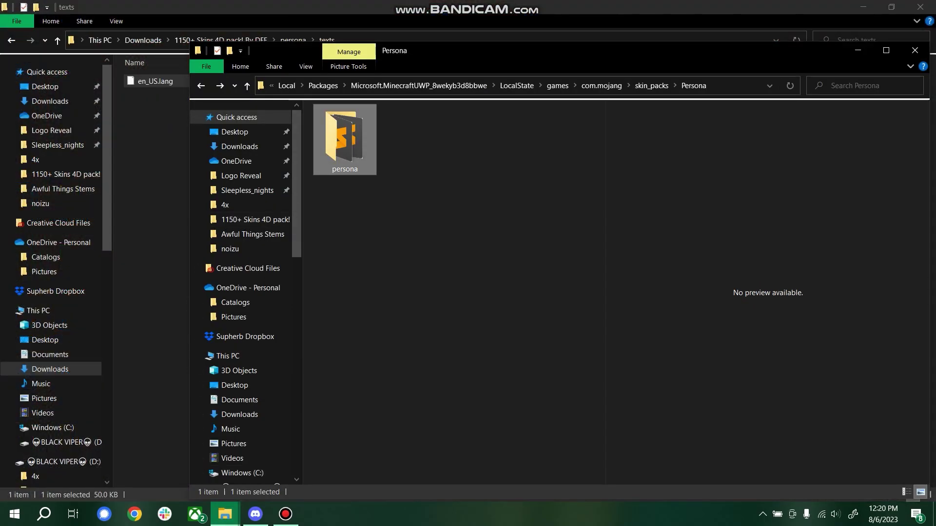
double_click(328, 127)
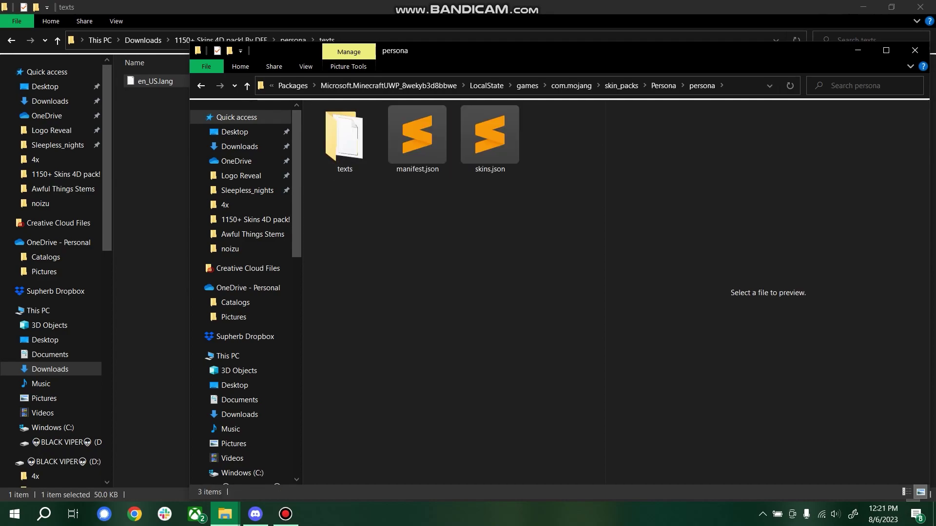
key("ctrl+v")
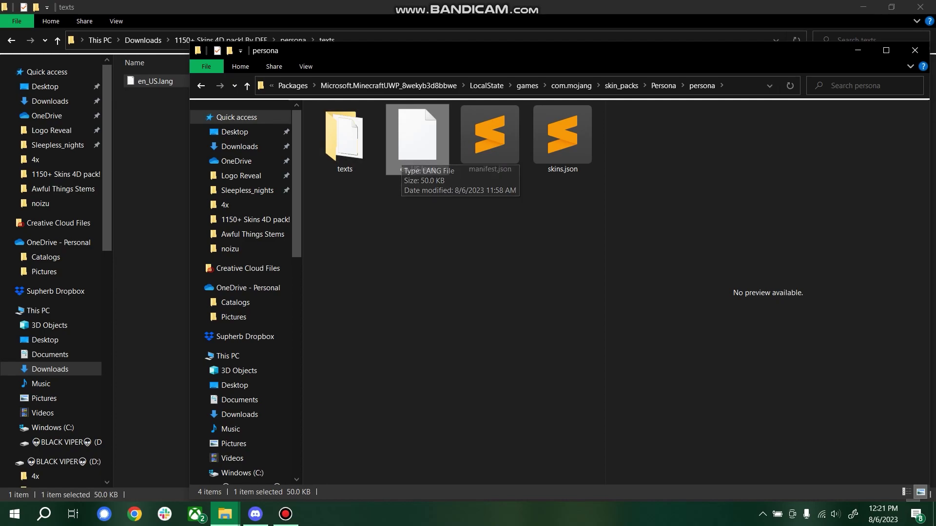
left_click(400, 210)
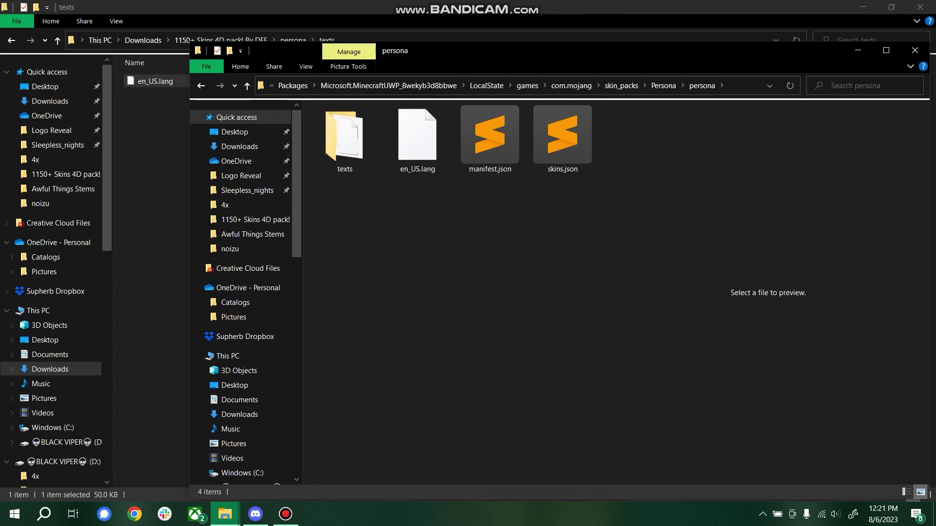
- In the downloaded pack's persona folder, select all files from 1skin.png through zorrodeusomilitar.png and copy them
left_click(151, 195)
left_click(292, 40)
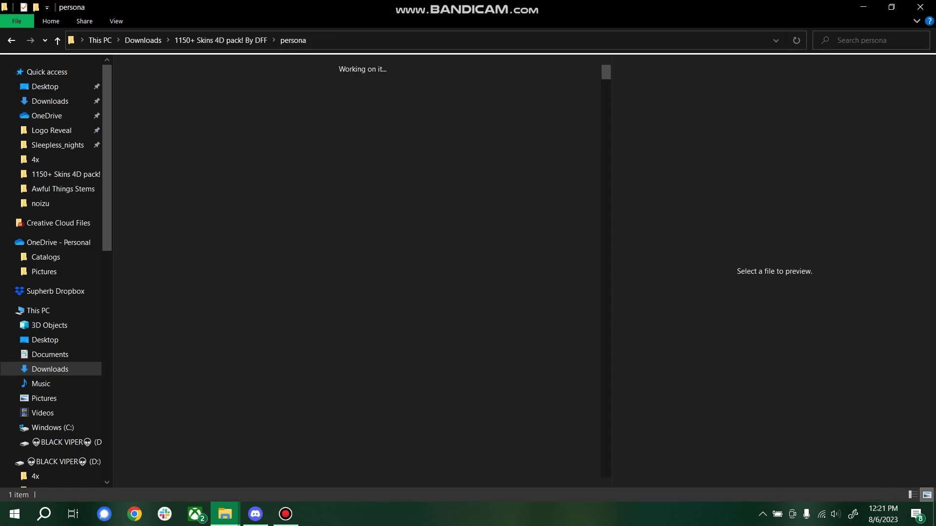
left_click(208, 77)
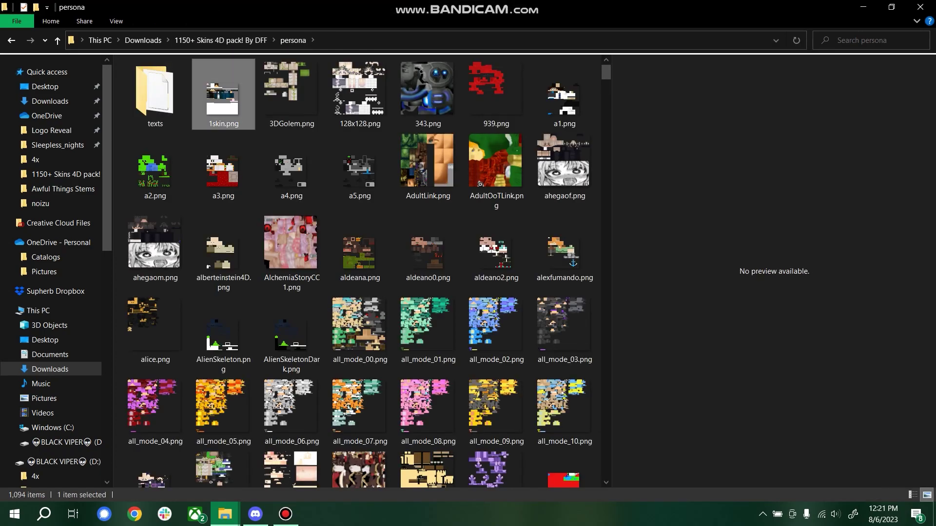
scroll(487, 190, "down", 20)
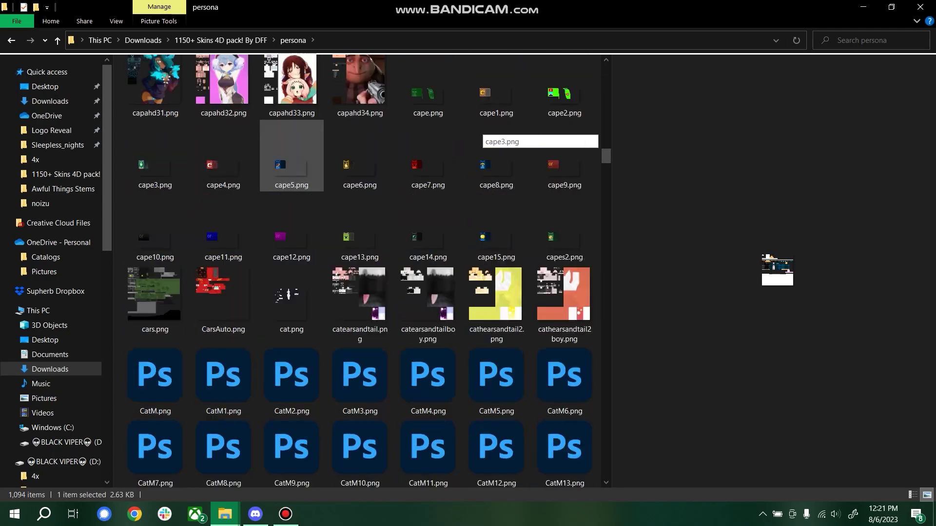
scroll(502, 215, "down", 20)
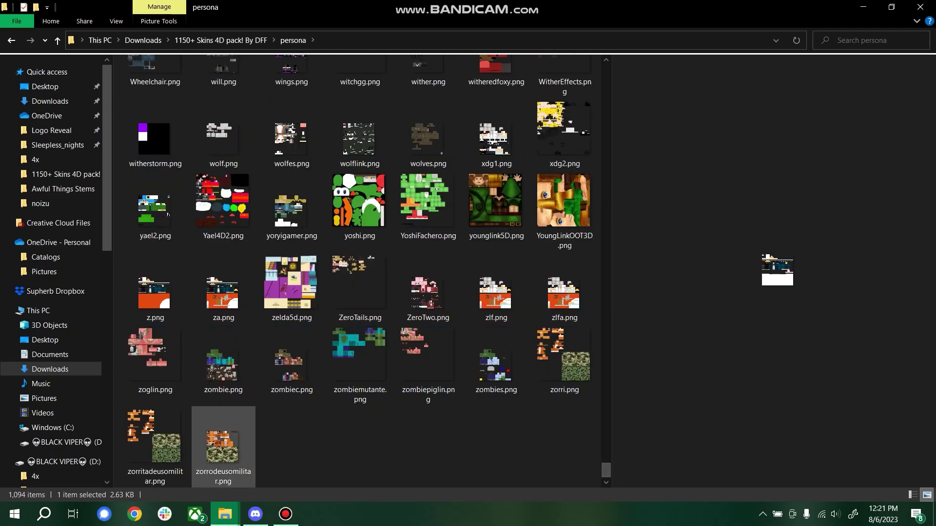
left_click(223, 445, "shift")
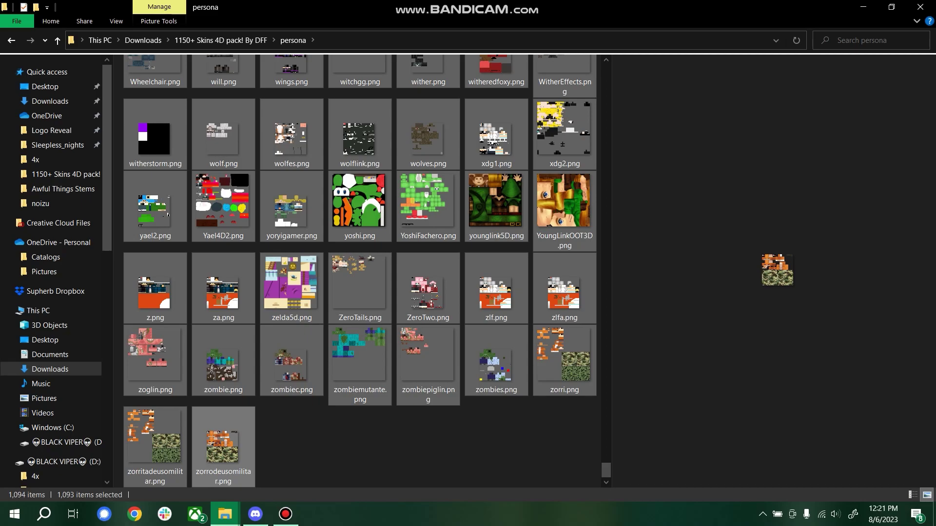
- Switch to the other persona window, go up to the Persona folder under skin_packs and paste the copied skin files
mouse_move(225, 515)
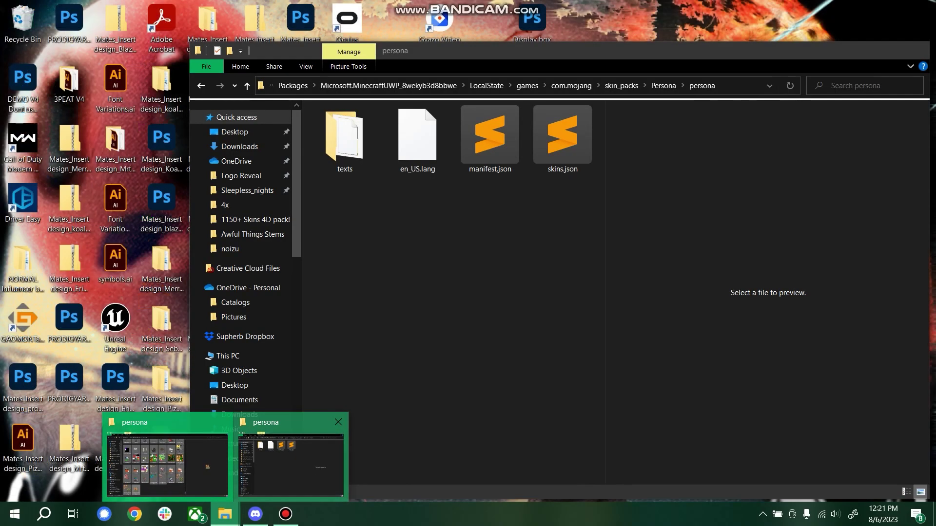
left_click(291, 463)
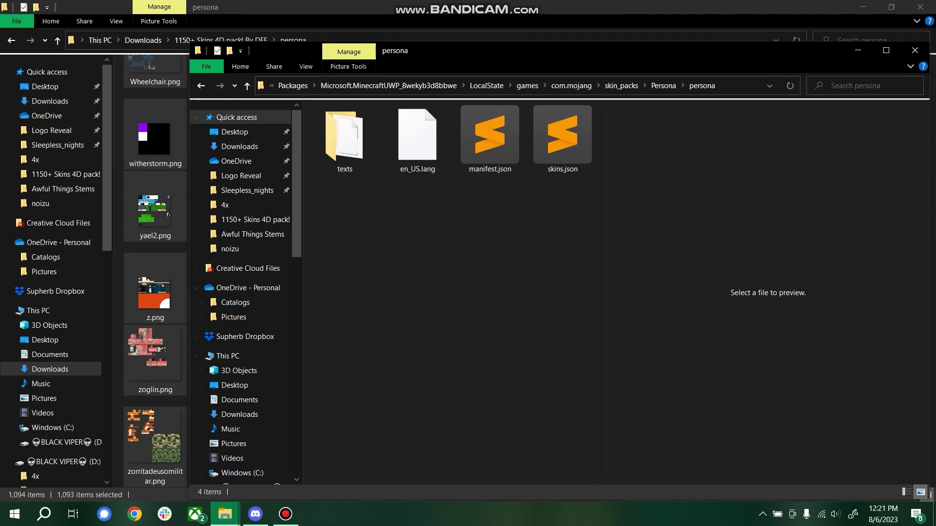
left_click(663, 85)
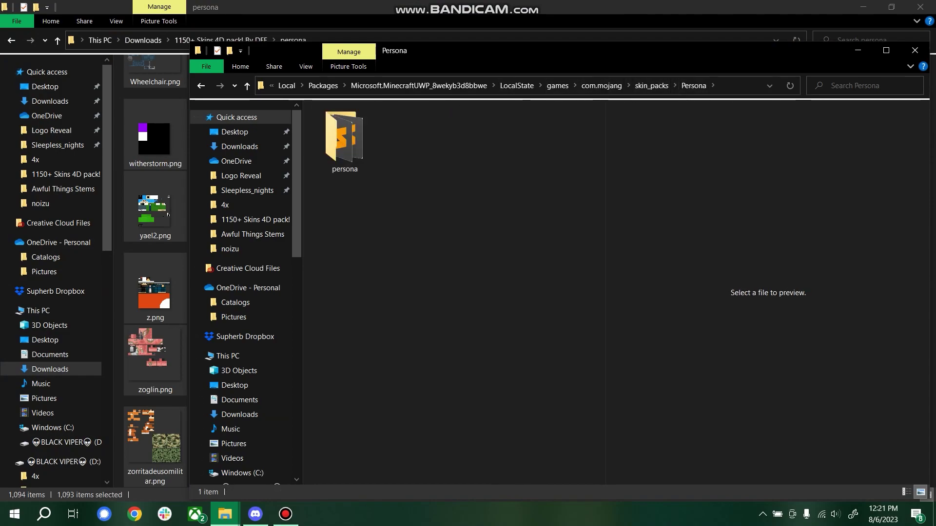
key("ctrl+v")
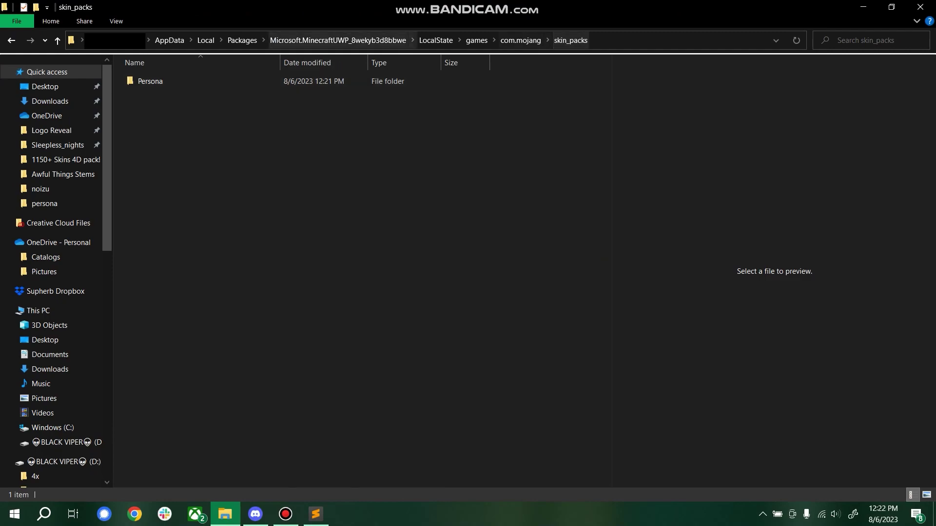
- Open IObit Unlocker, add the Persona folder from skin_packs, unlock it and close the tool
left_click(305, 81)
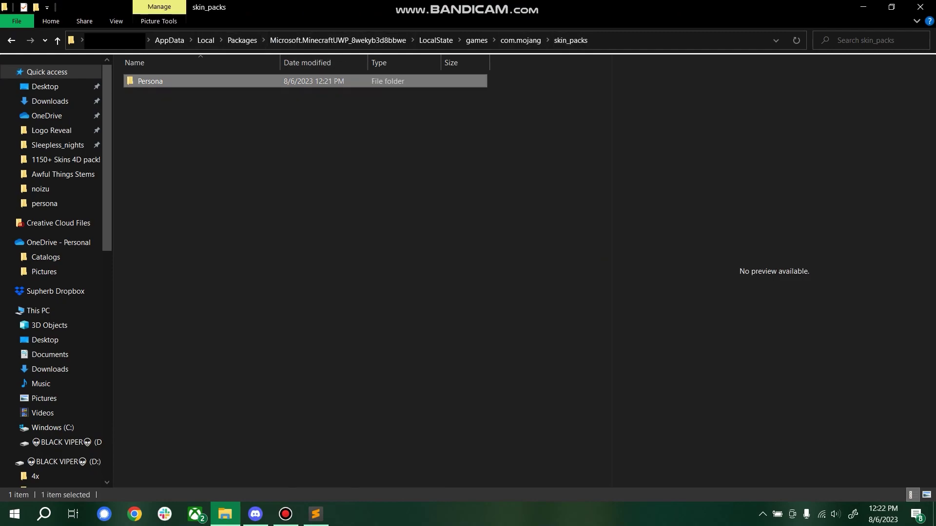
left_click(14, 515)
type("i")
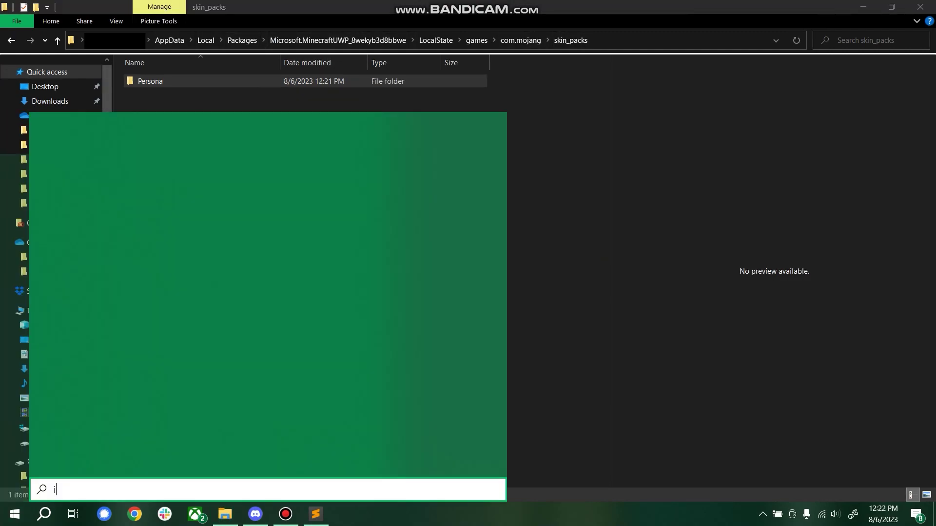
type("o")
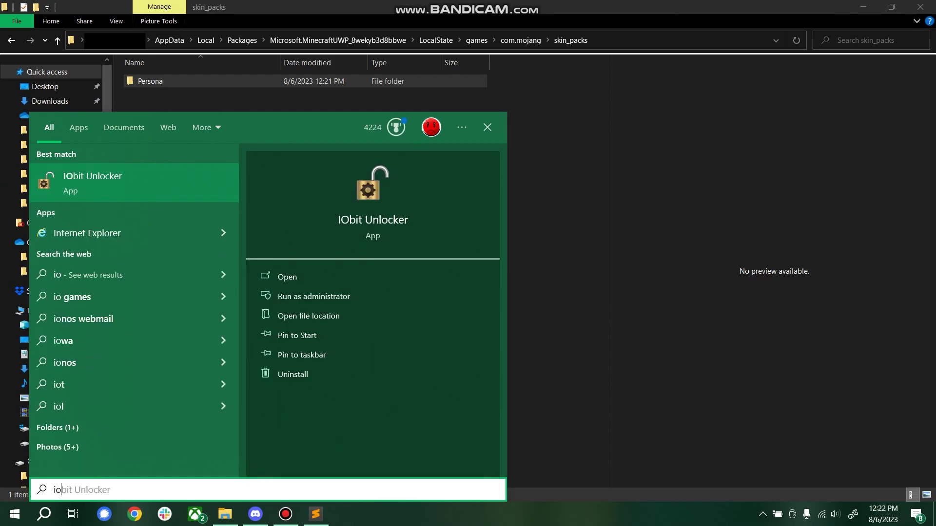
key("Return")
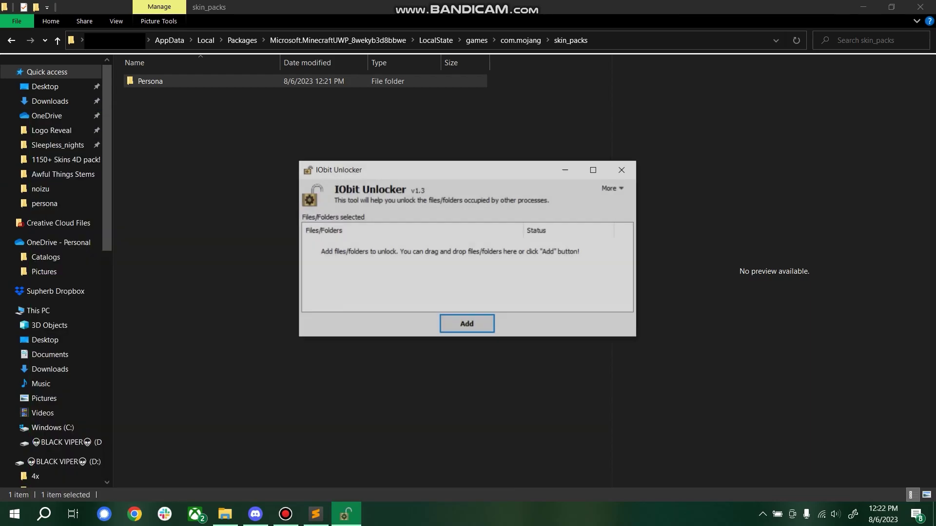
left_click_drag(146, 81, 370, 254)
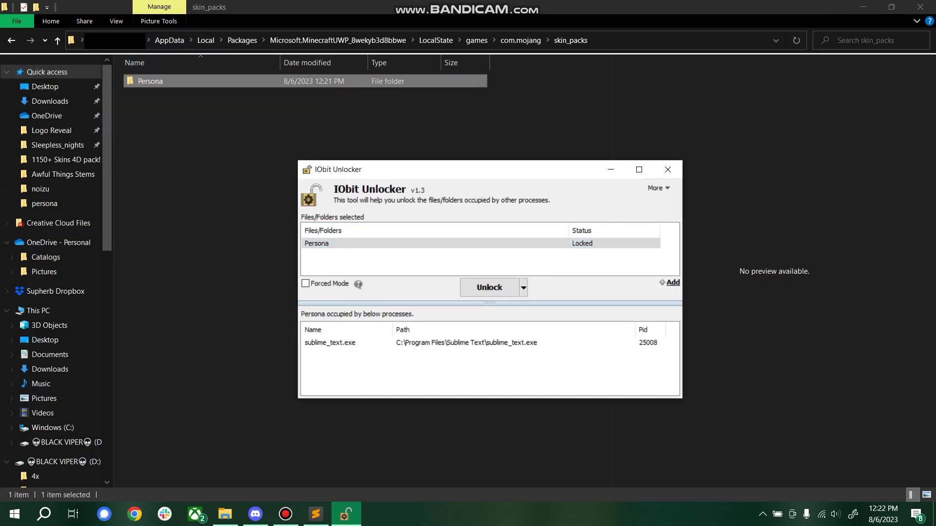
key("Return")
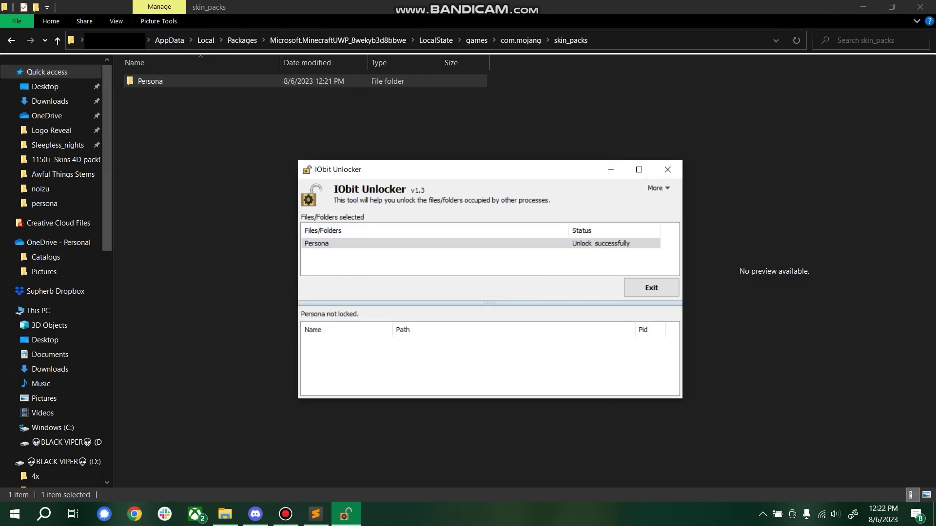
key("alt+F4")
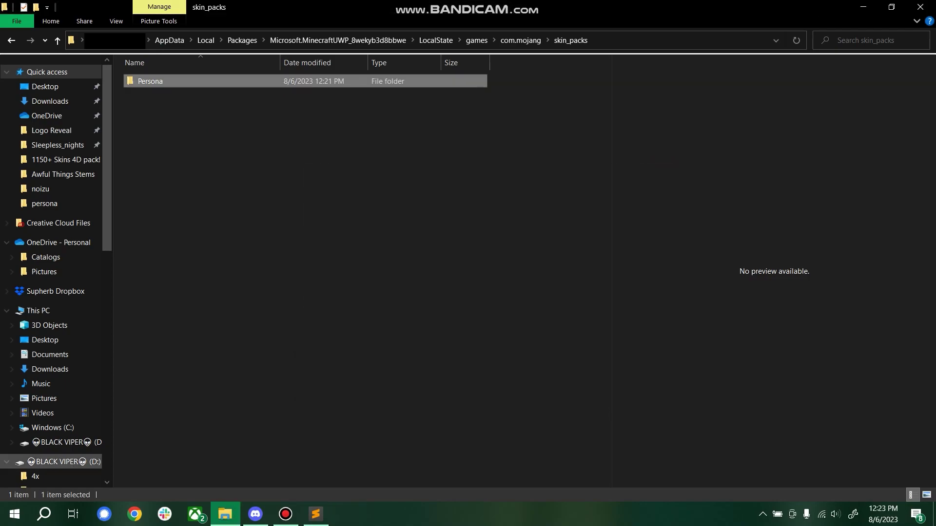
- Reopen IObit Unlocker, add the Persona folder from skin_packs and start Unlock & Copy on it
left_click(14, 514)
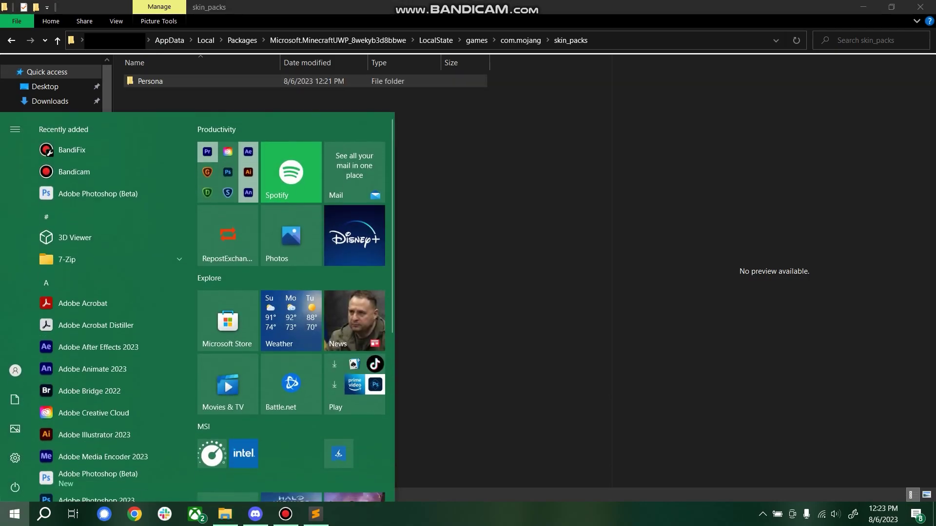
type("io")
key("Escape")
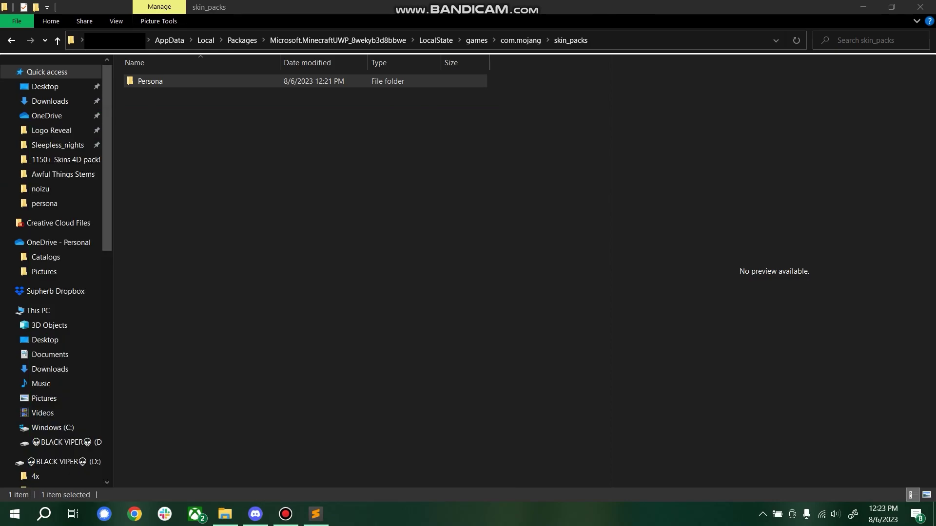
left_click(219, 195)
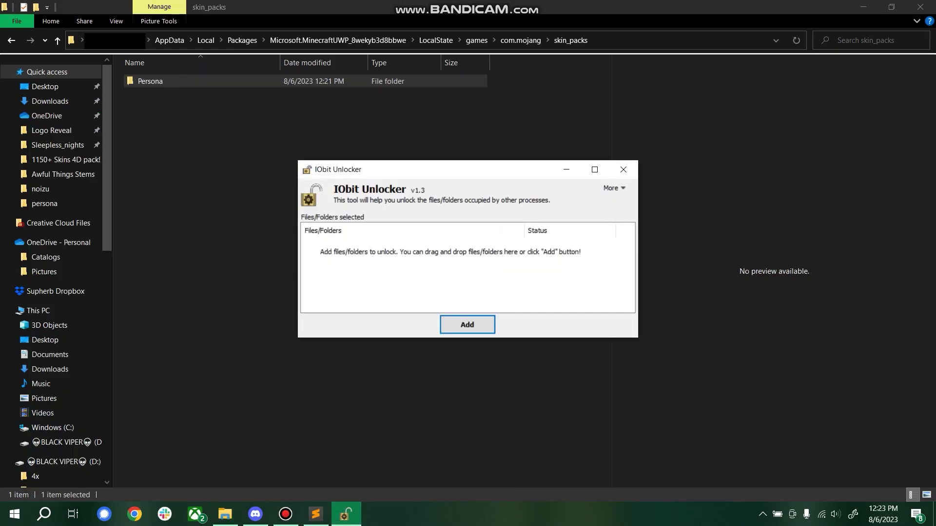
left_click(523, 288)
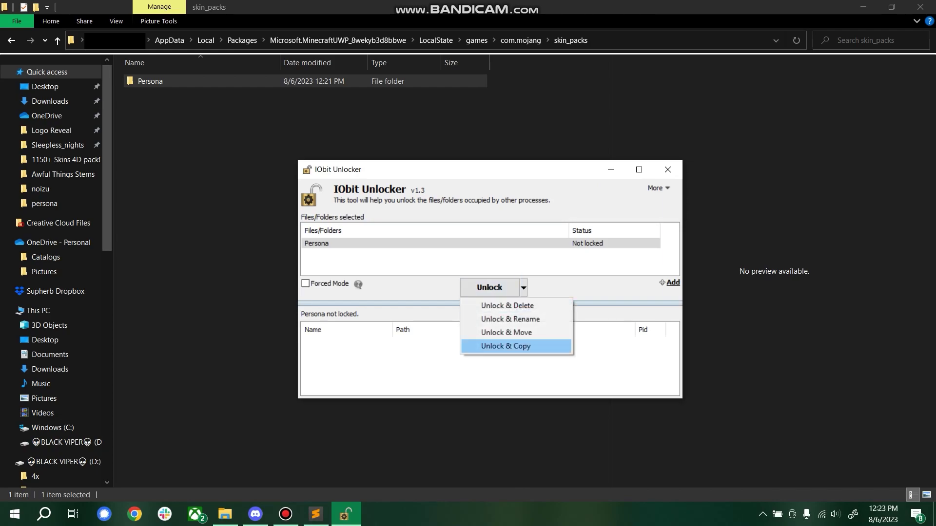
left_click(505, 346)
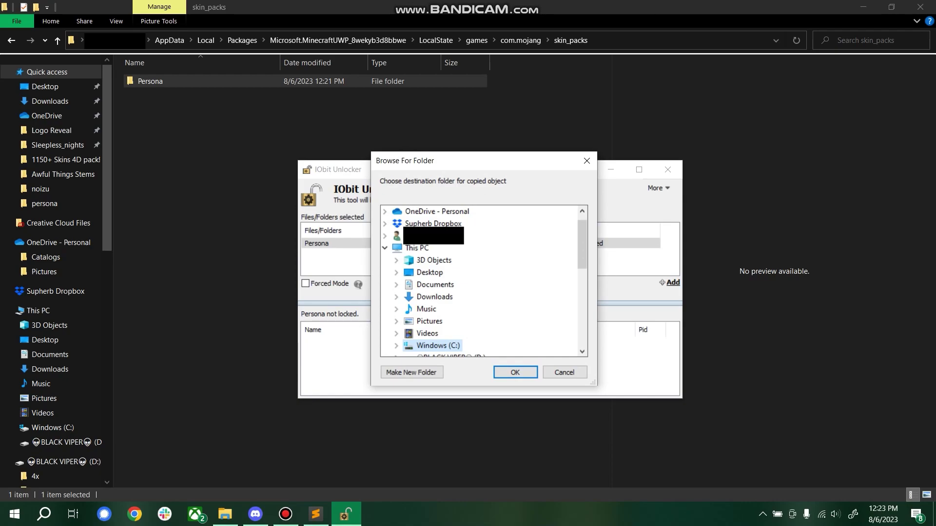
- In the destination folder tree, expand Windows (C:), Program Files and WindowsApps
left_click_drag(582, 245, 582, 289)
left_click(396, 321)
left_click(408, 224)
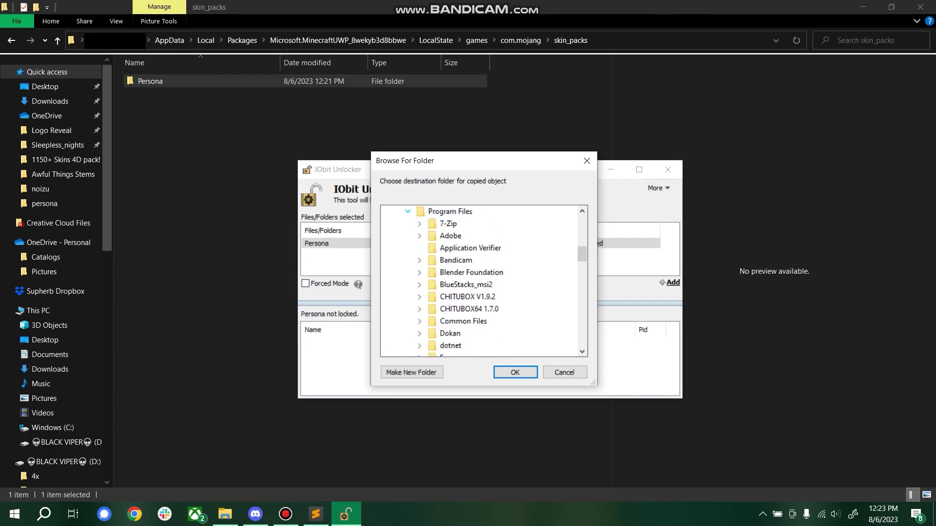
scroll(484, 280, "down", 12)
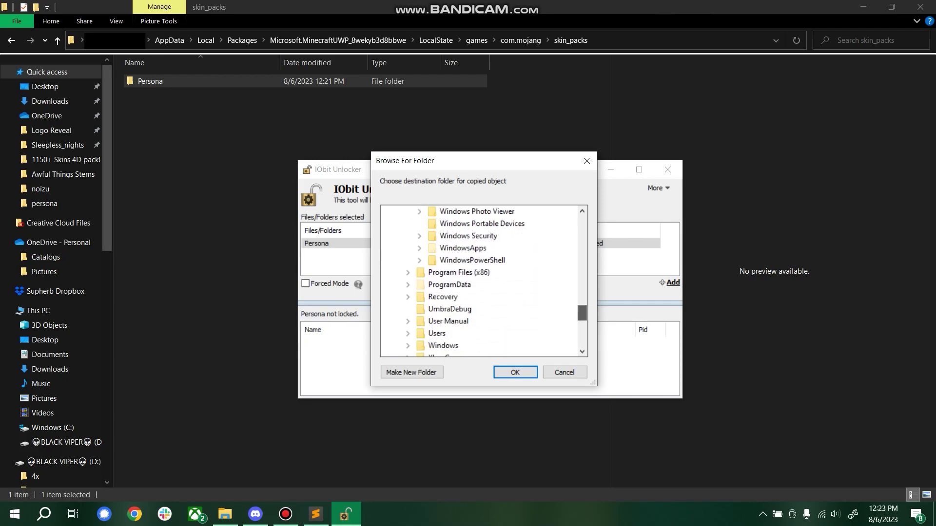
left_click(419, 260)
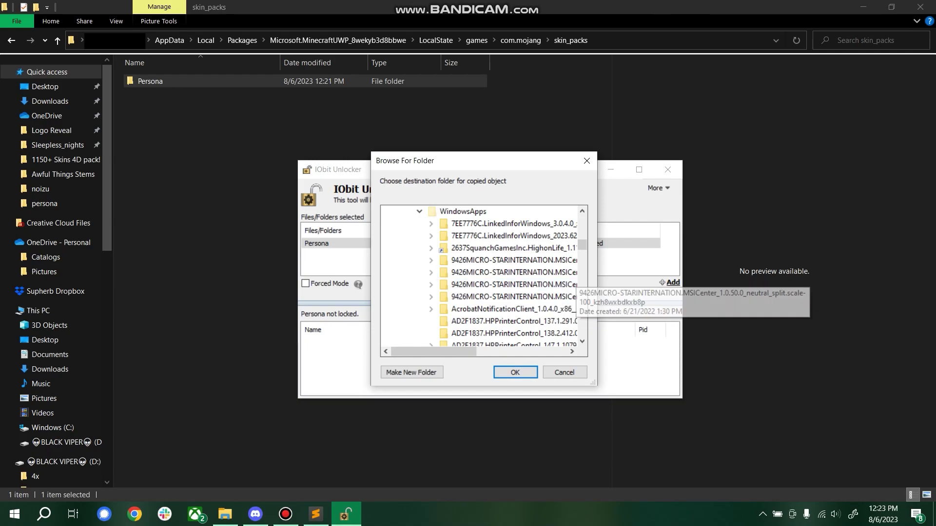
- Set the copy destination to data\skin_packs inside the Microsoft.MinecraftUWP_1.20.1201.0 folder and run the copy
left_click_drag(582, 244, 582, 248)
scroll(483, 281, "down", 20)
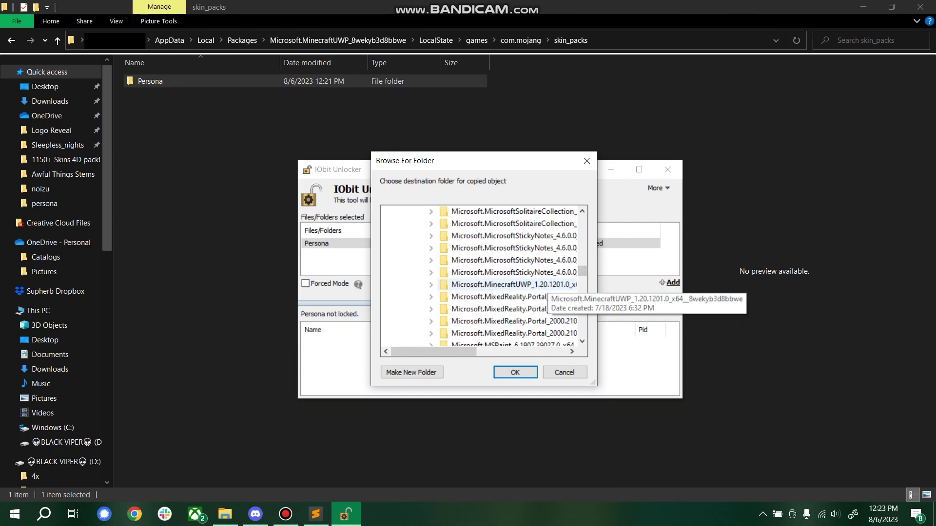
left_click(430, 284)
left_click(442, 309)
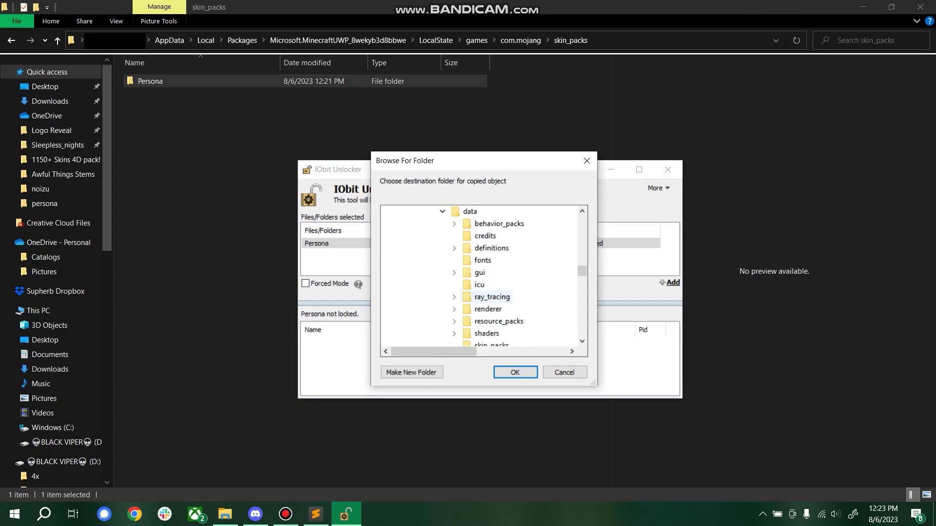
scroll(483, 276, "down", 3)
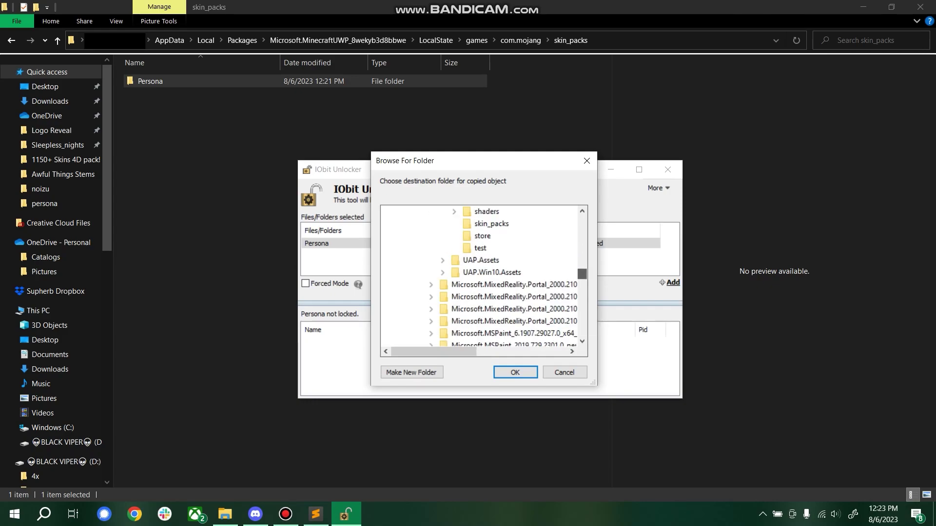
left_click(480, 224)
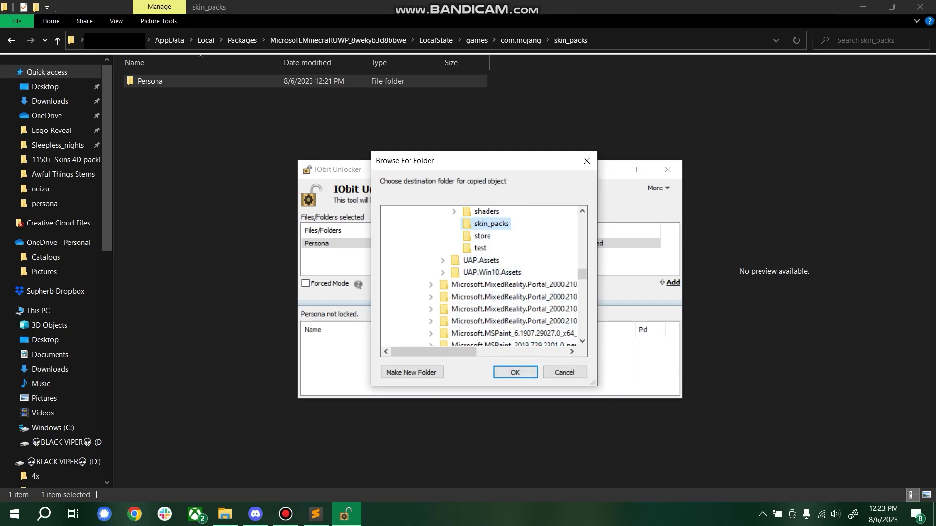
left_click(515, 373)
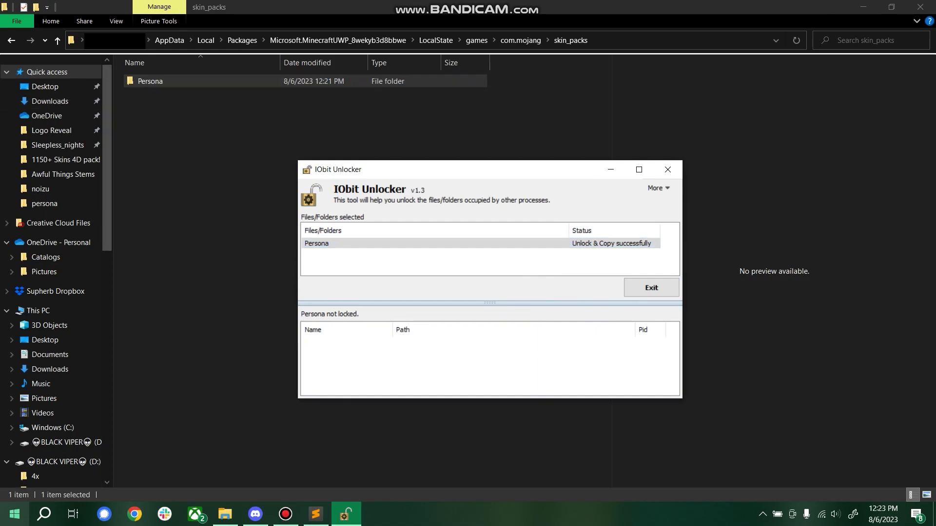
- Launch Minecraft and restore it from full size to a smaller window
key("super")
type("mine")
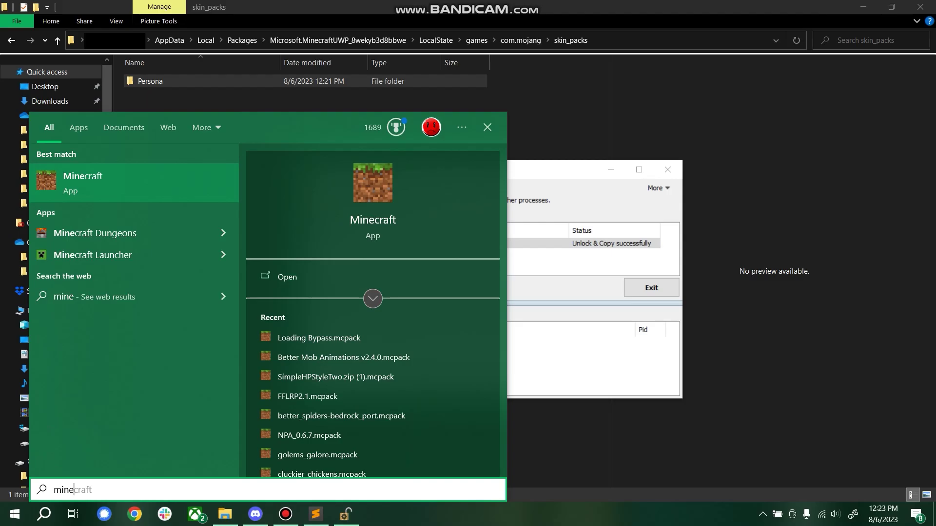
key("Return")
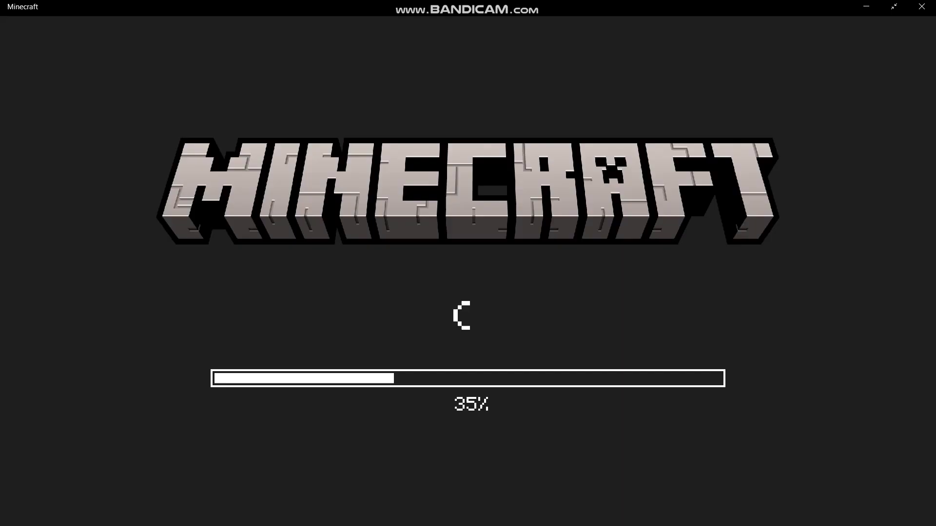
left_click(894, 7)
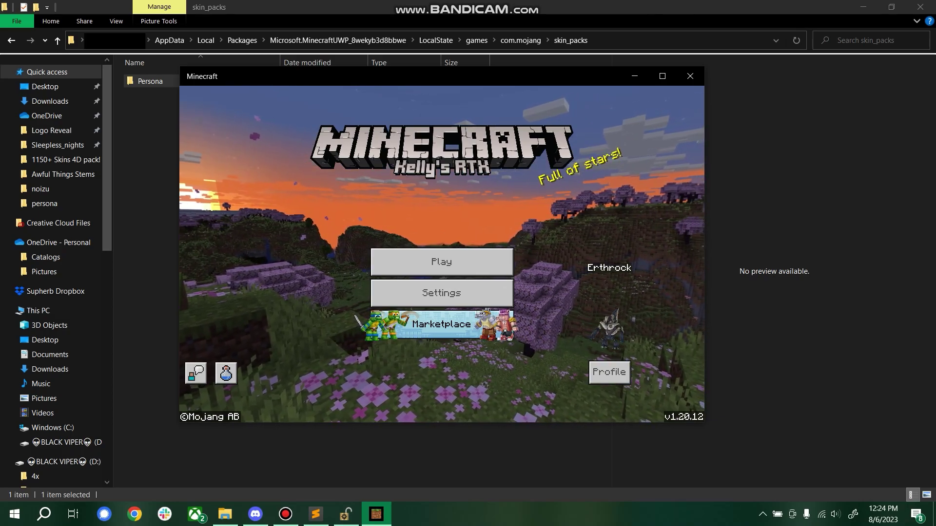
- Check the player profile's Classic Skins for the installed skin pack, and return to the main menu
left_click(609, 372)
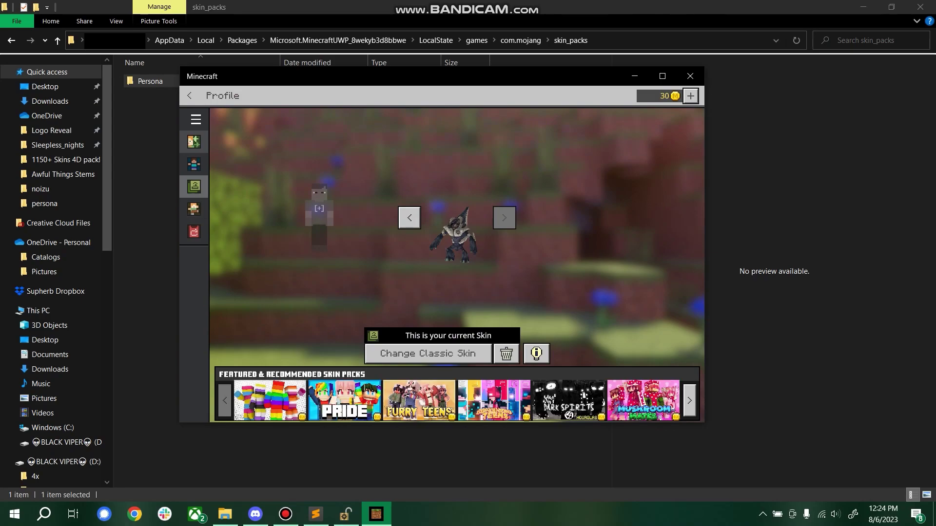
left_click(194, 187)
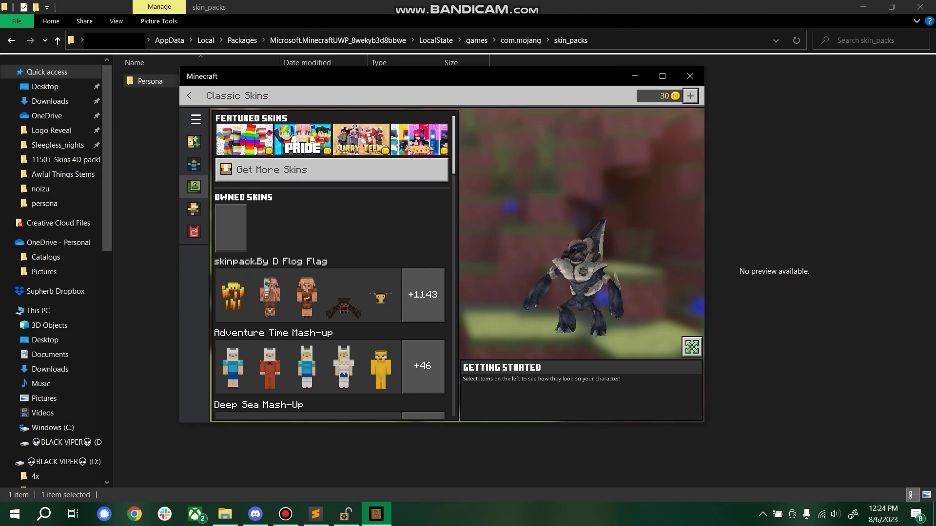
key("Escape")
key("Escape")
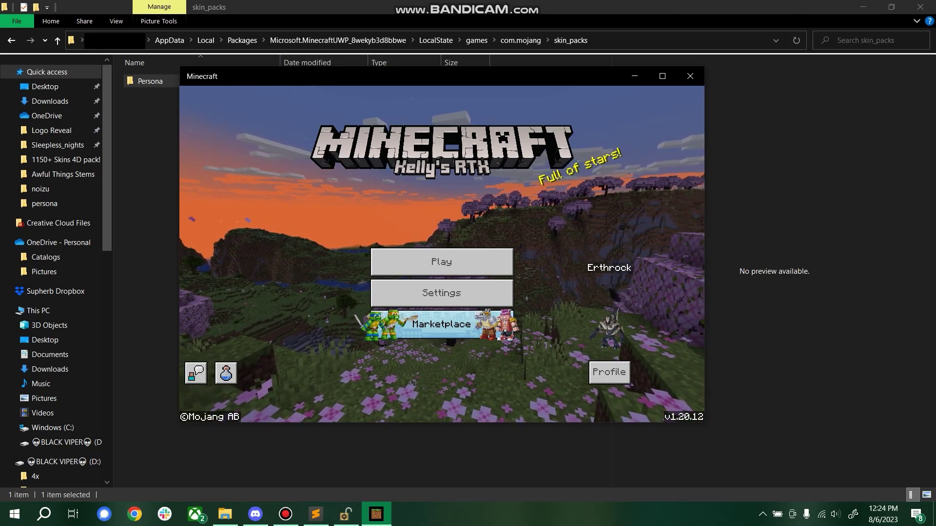
- Join the first realm listed under Joinable Realms among the Friends worlds
key("Down")
key("Return")
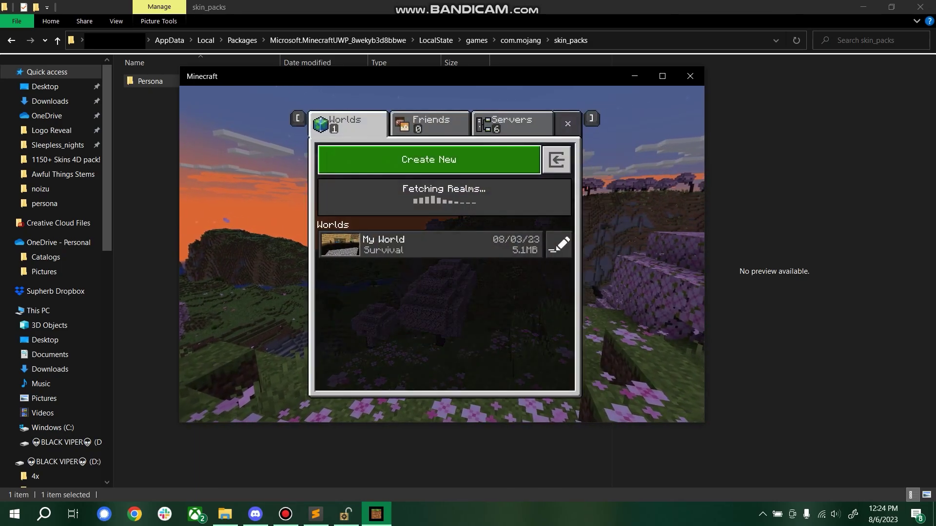
key("bracketright")
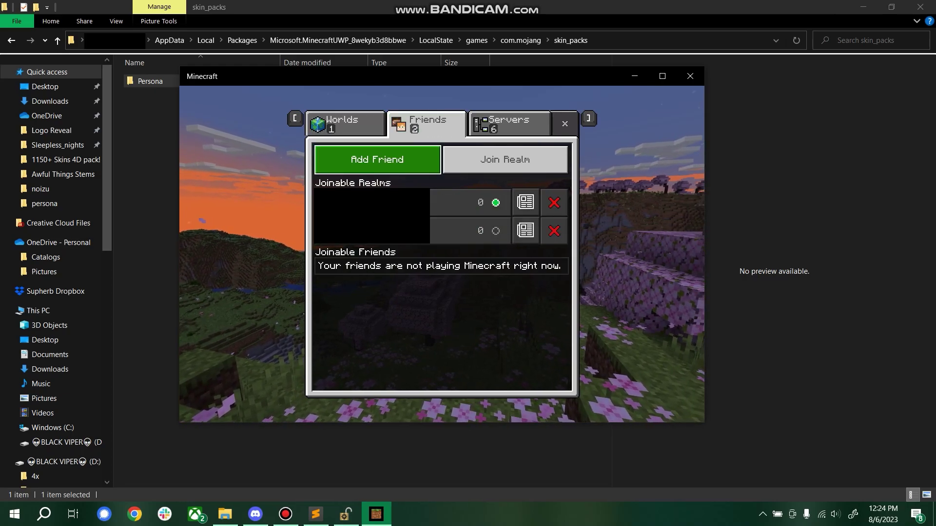
key("Down")
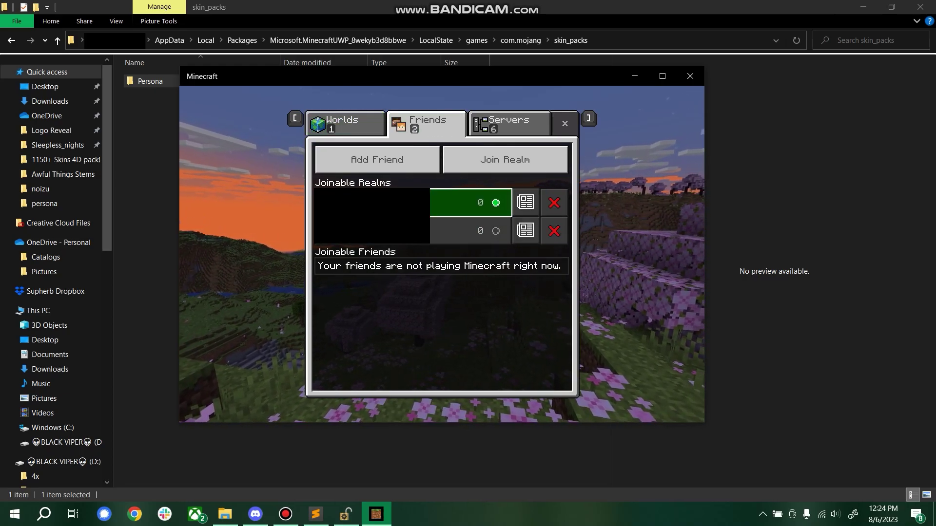
key("Return")
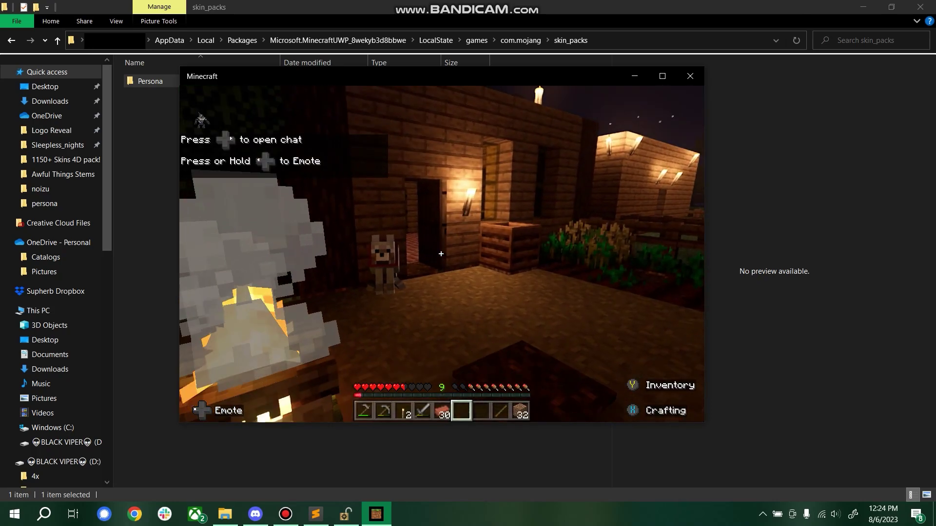
- Switch to third-person view and walk the character through the yard and house to examine its current skin
key("F5")
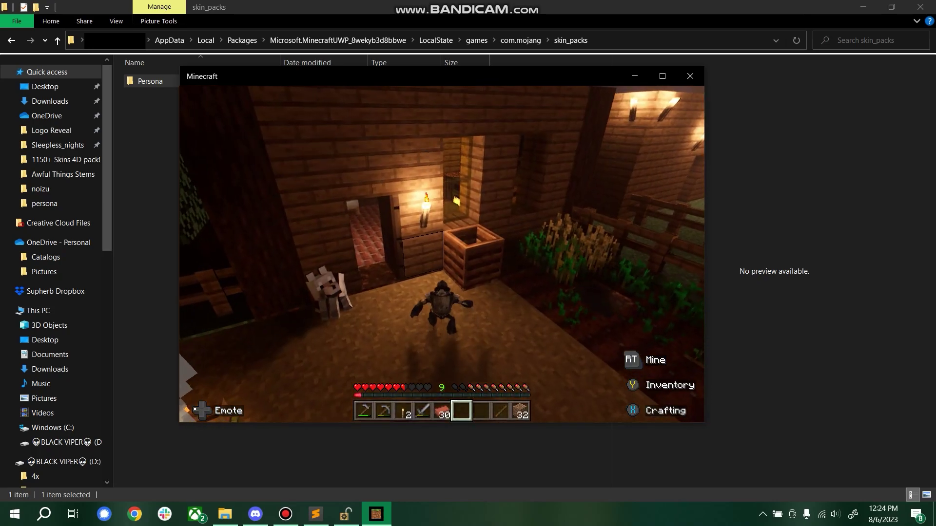
key("w")
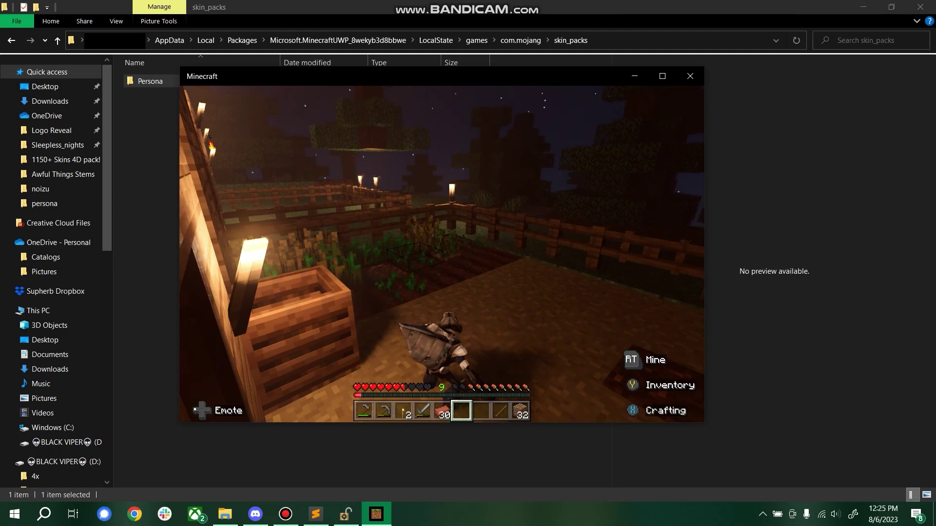
key("w")
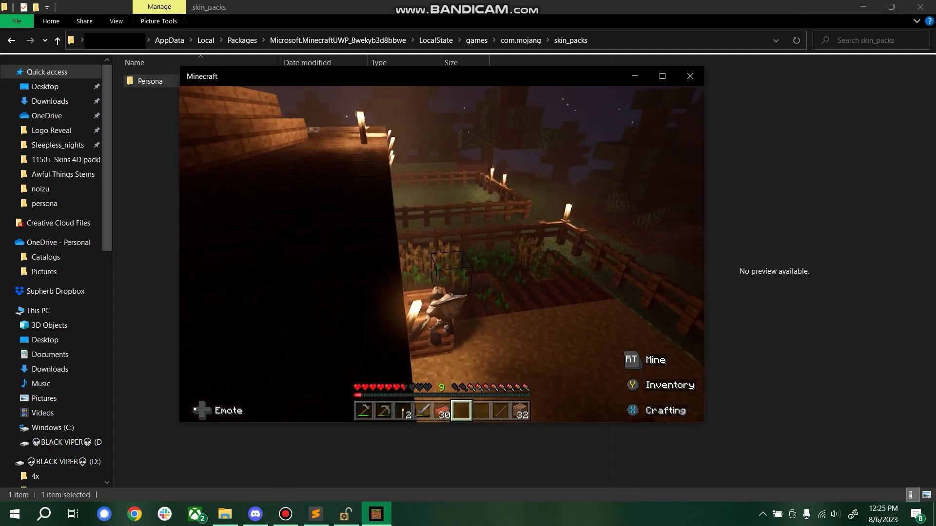
key("w")
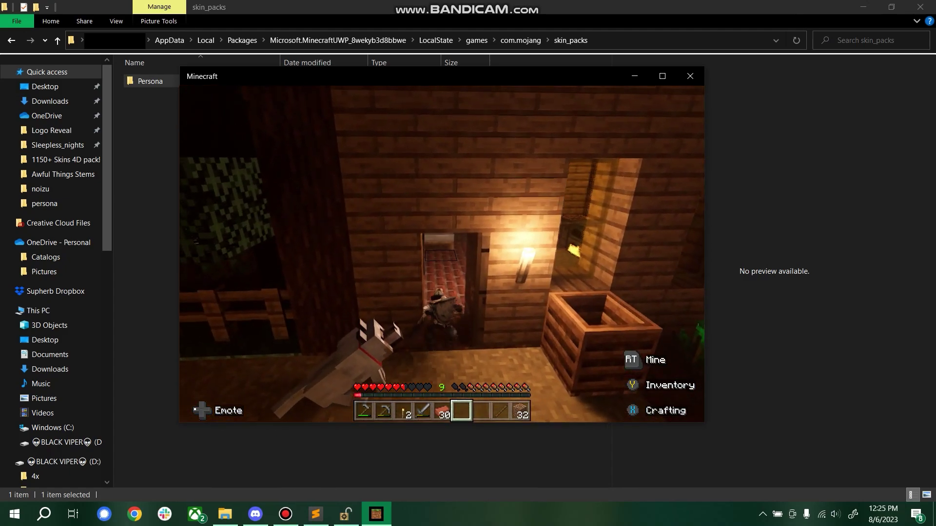
key("w")
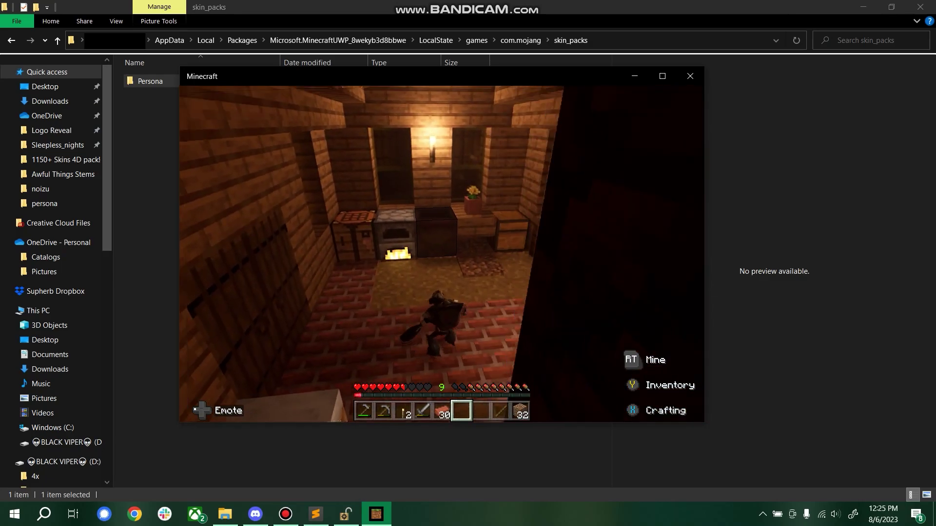
key("w")
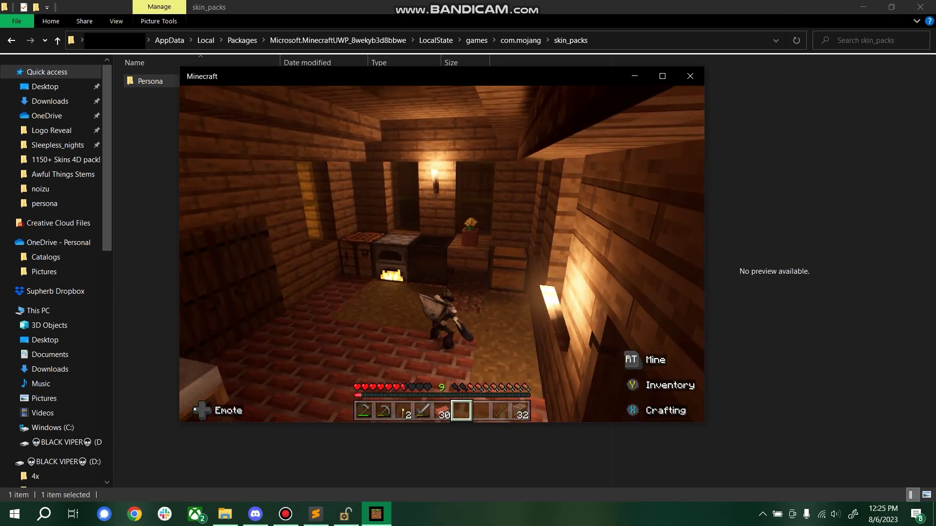
key("w")
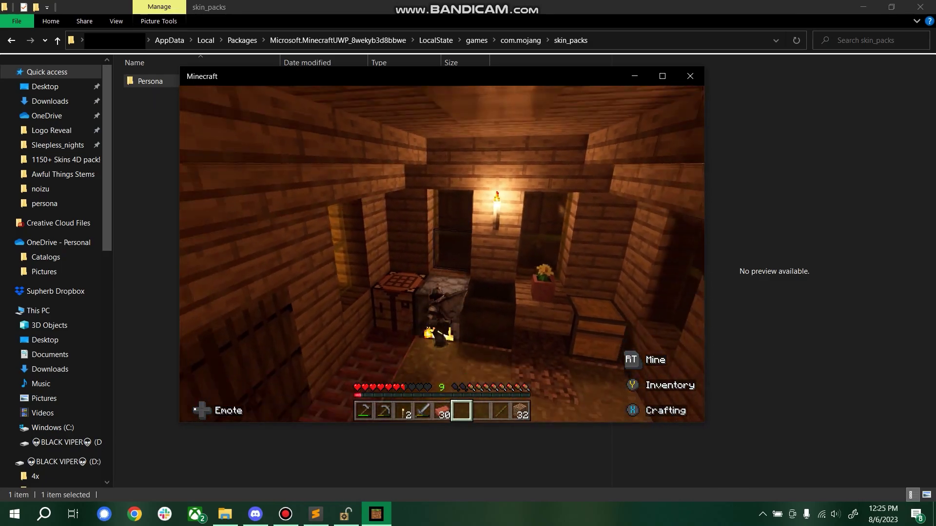
key("w")
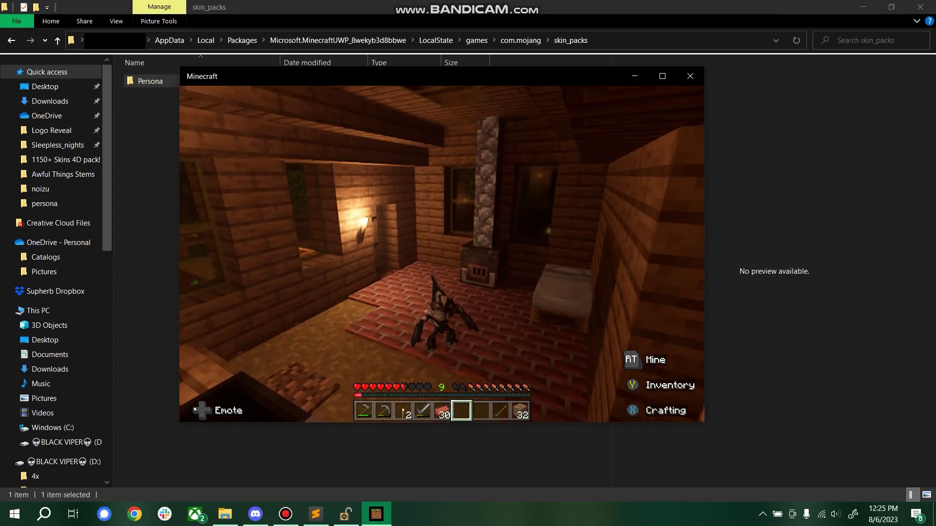
- From the in-game profile's Classic Skins, equip the blaze skin of the skinpack.By D Flog Flag pack and resume the game
key("Escape")
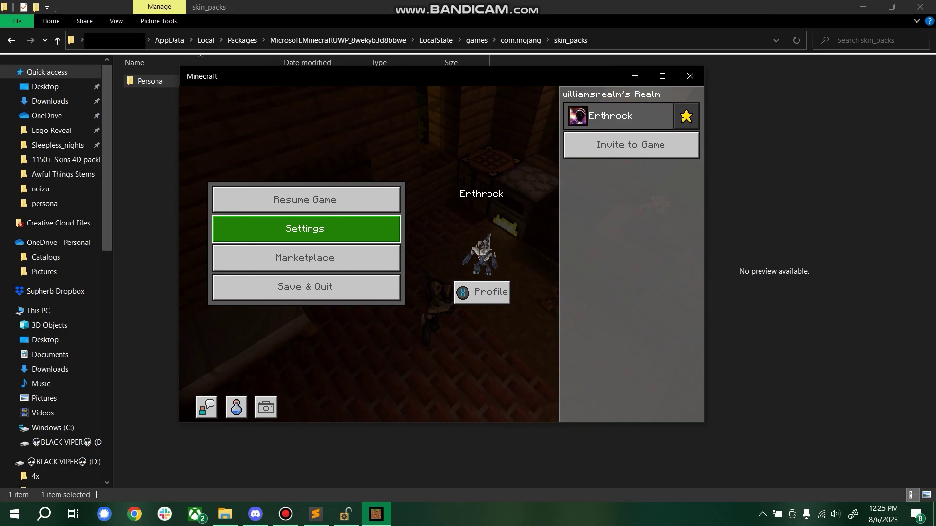
key("x")
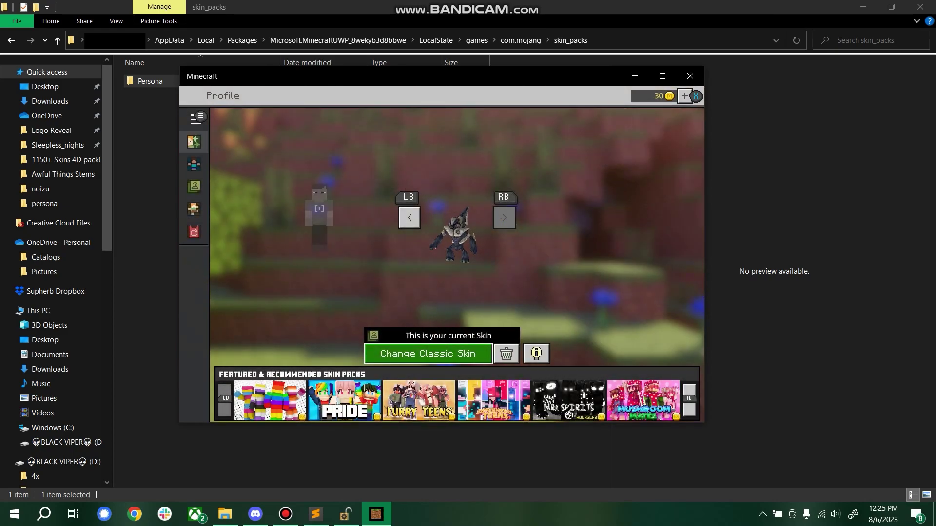
key("Left")
key("Down")
key("Down")
key("Return")
key("Return")
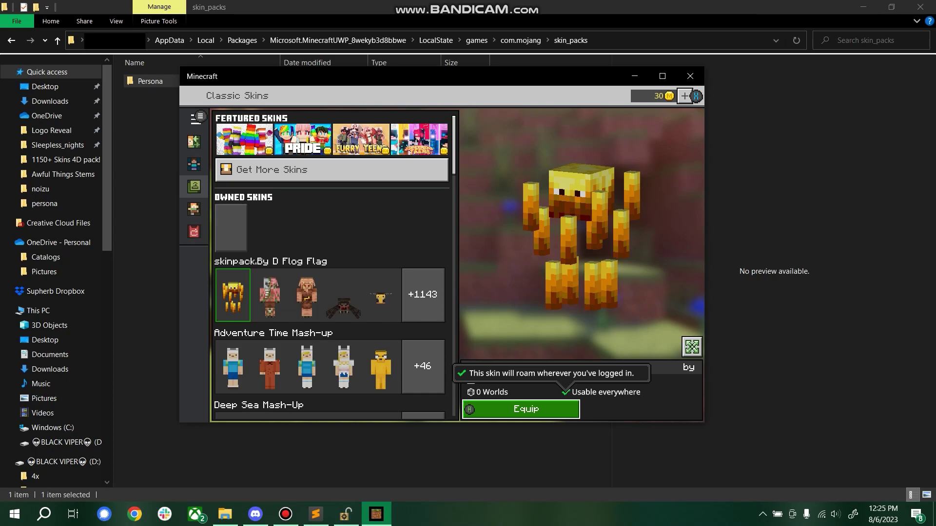
key("Escape")
key("Escape")
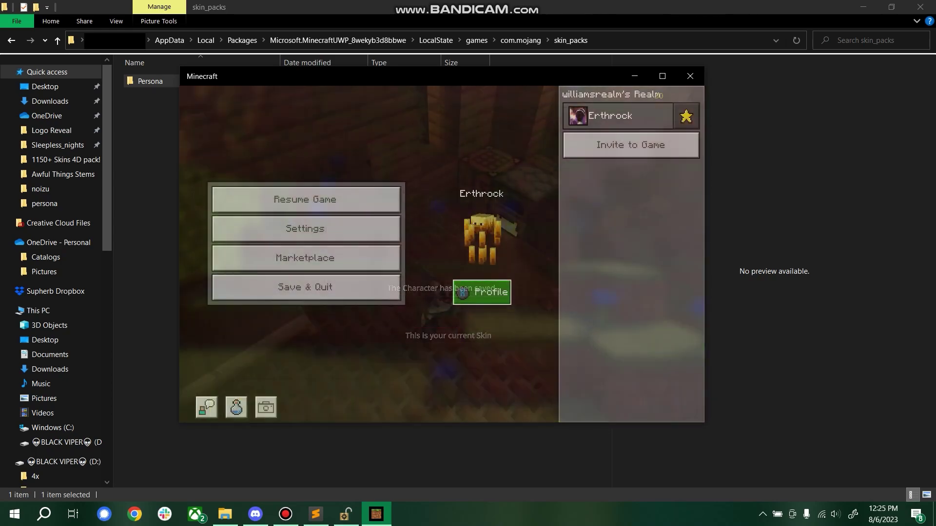
key("Escape")
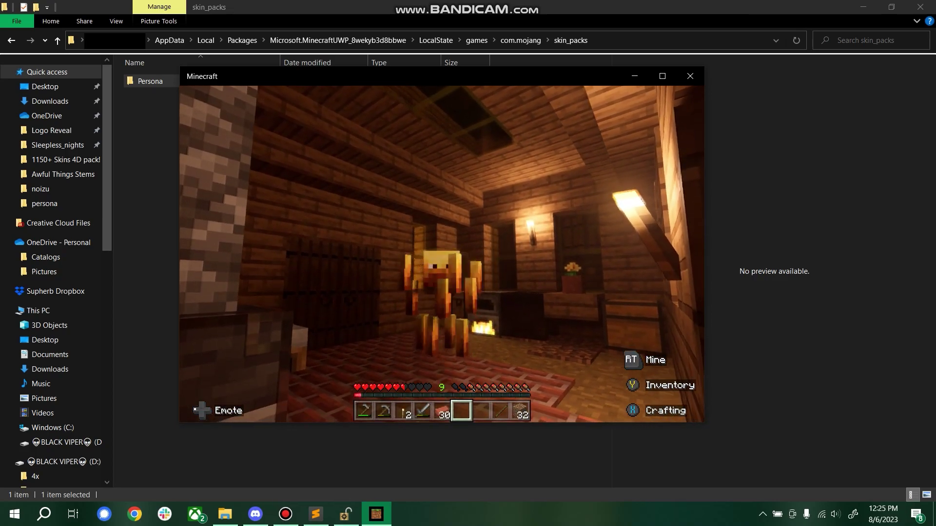
- Examine the blaze skin outside the house through the different camera perspectives, and pause the game
key("F5")
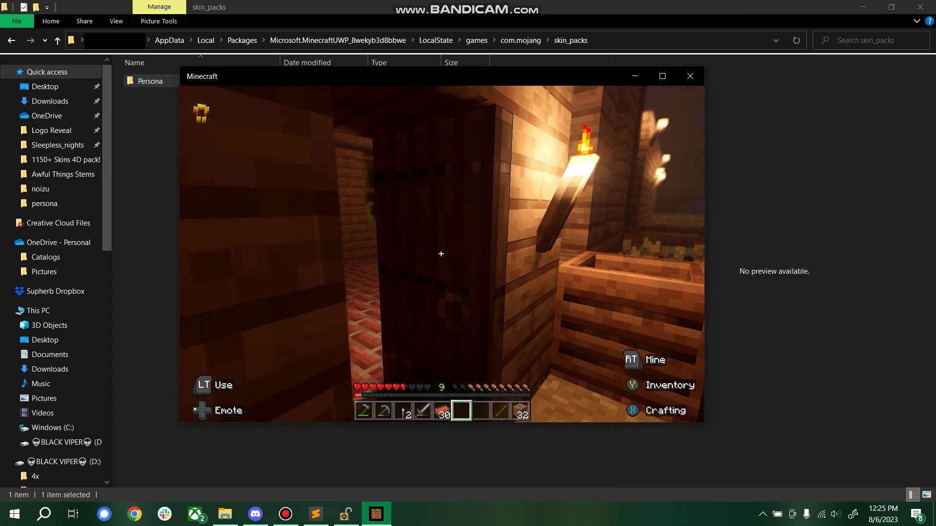
key("F5")
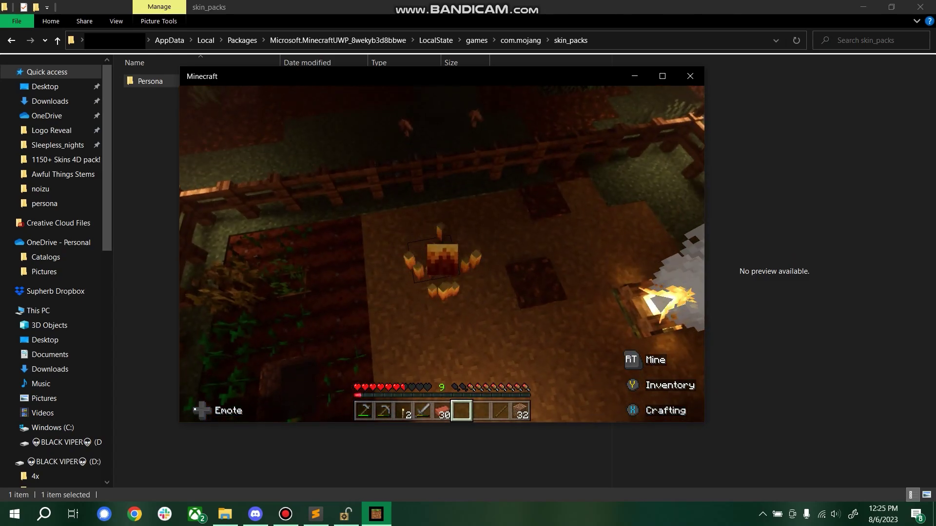
key("F5")
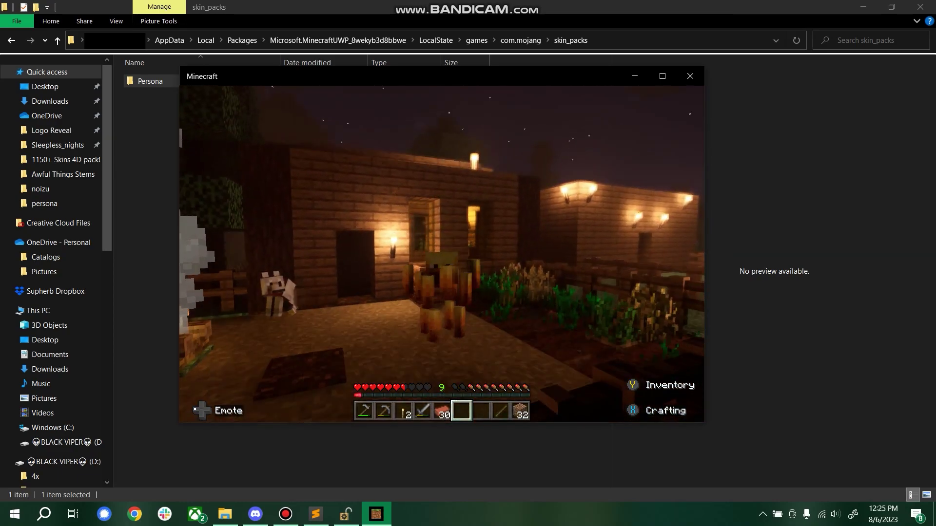
key("F5")
key("Escape")
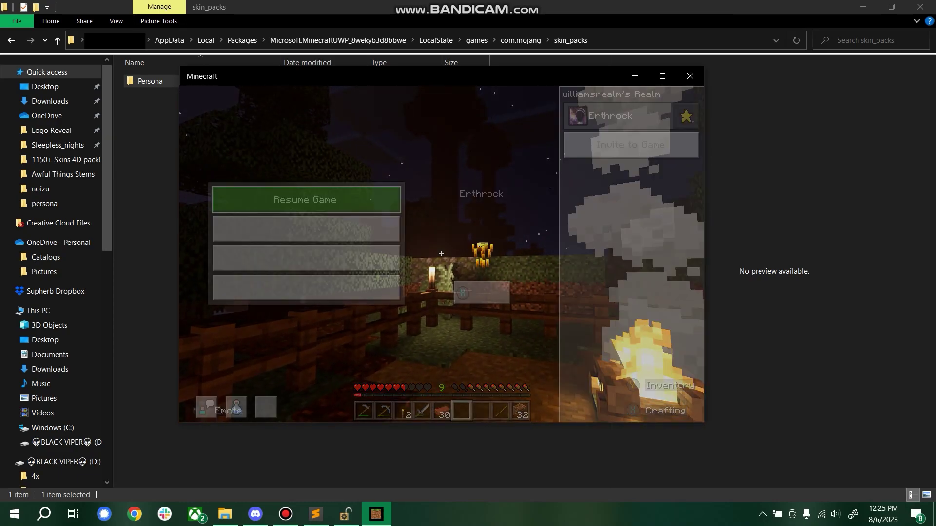